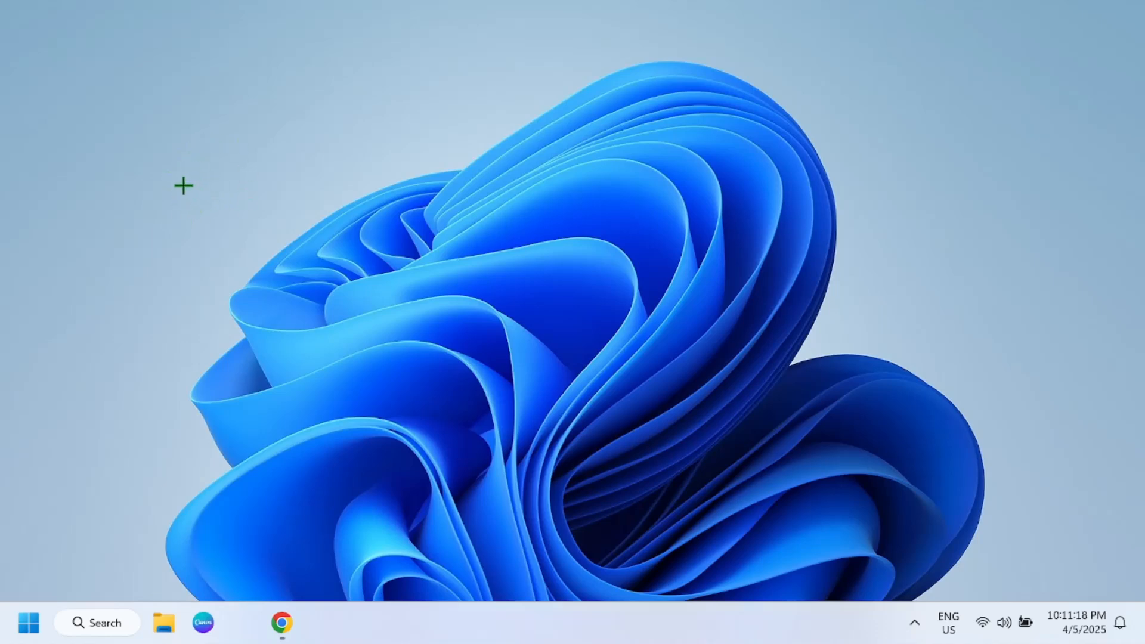
Step: Open the additional mouse settings from the Windows mouse settings, minimise Settings, and show the pointer customisation options
click(101, 614)
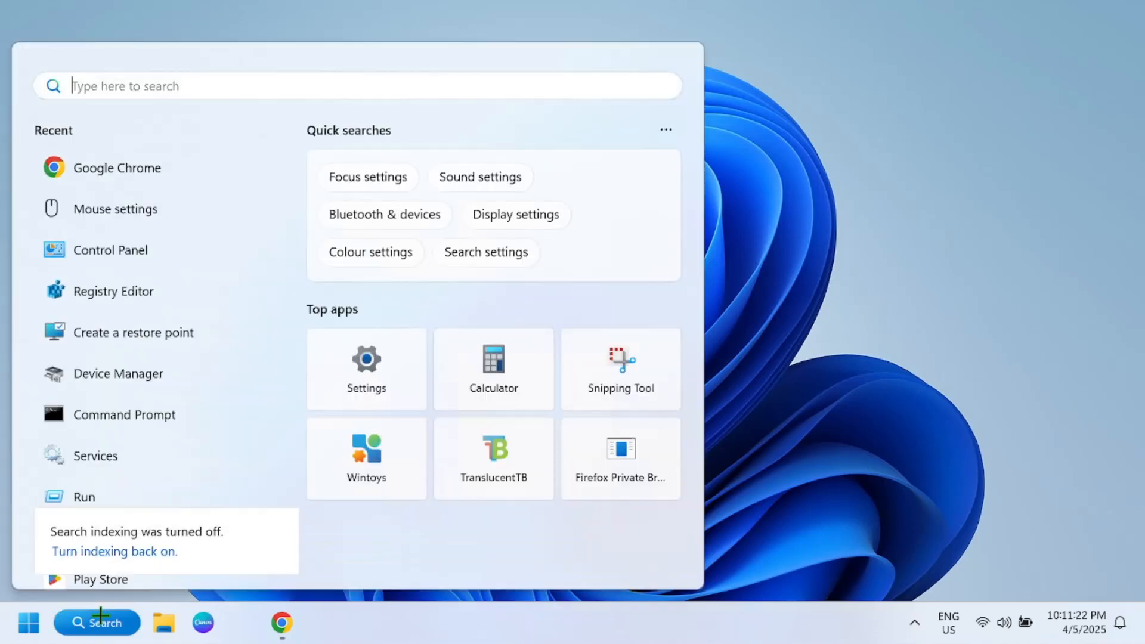
text(mouse)
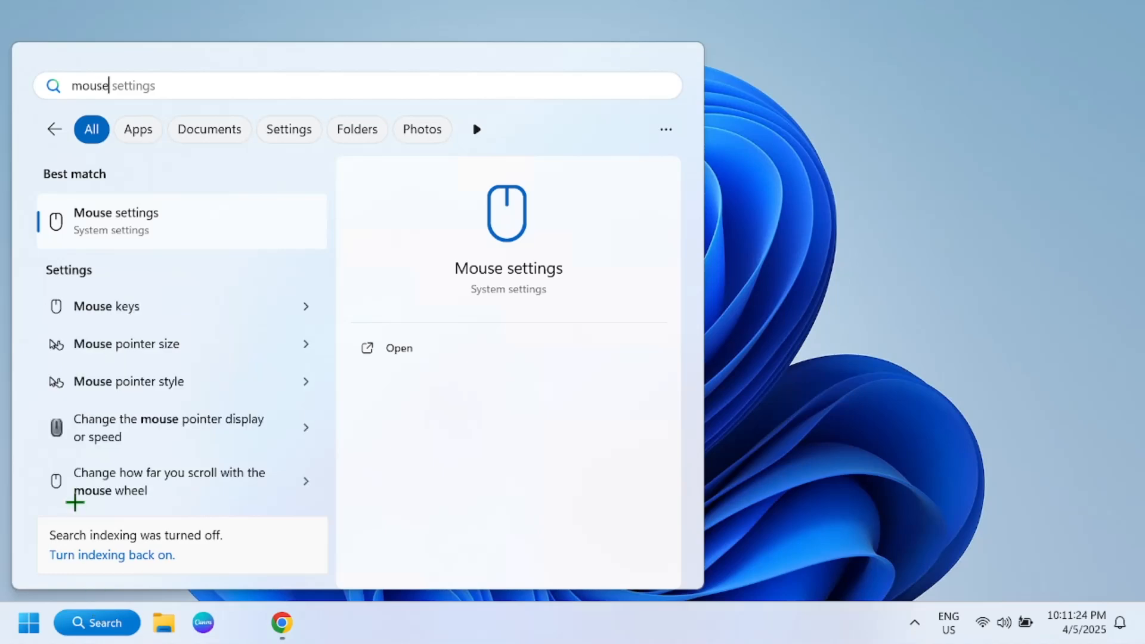
click(127, 224)
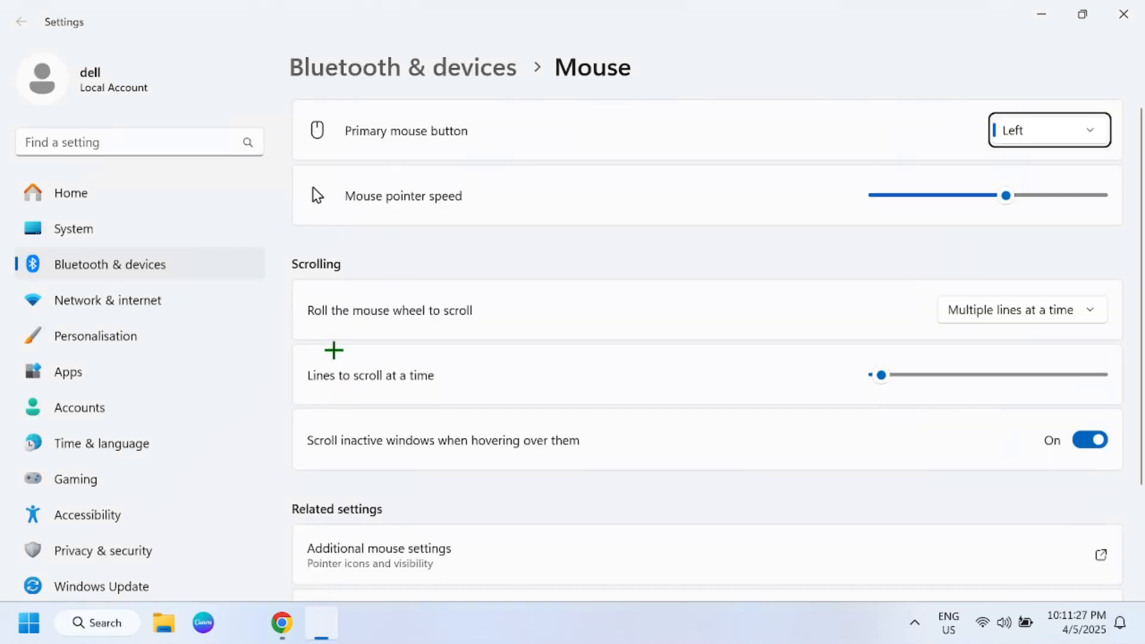
scroll(383, 352, down, 3)
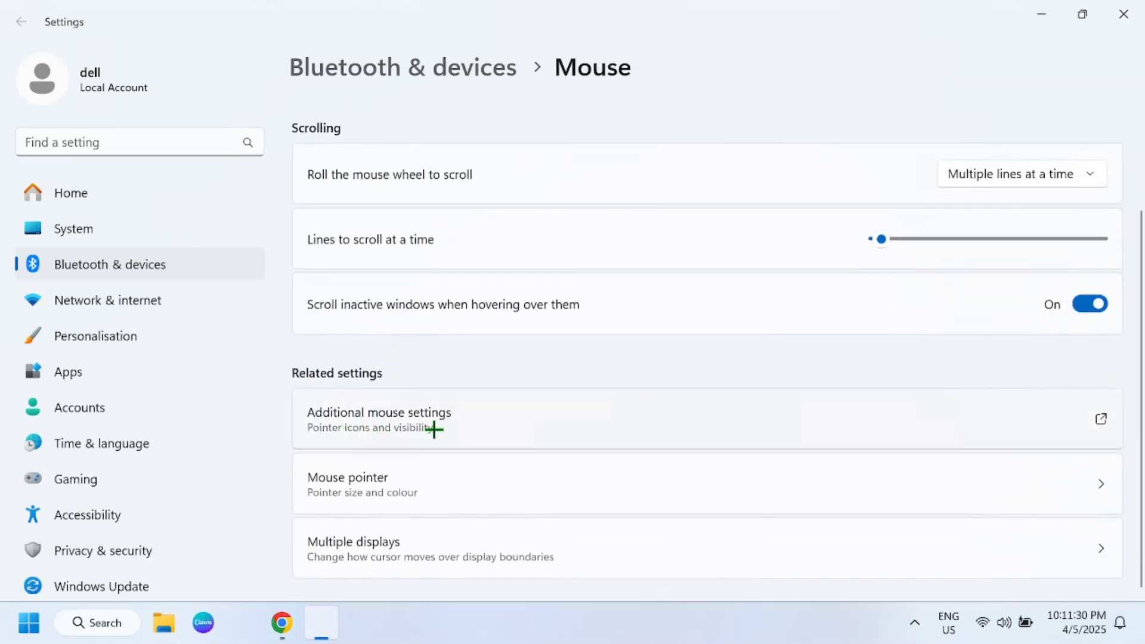
click(426, 430)
click(1041, 15)
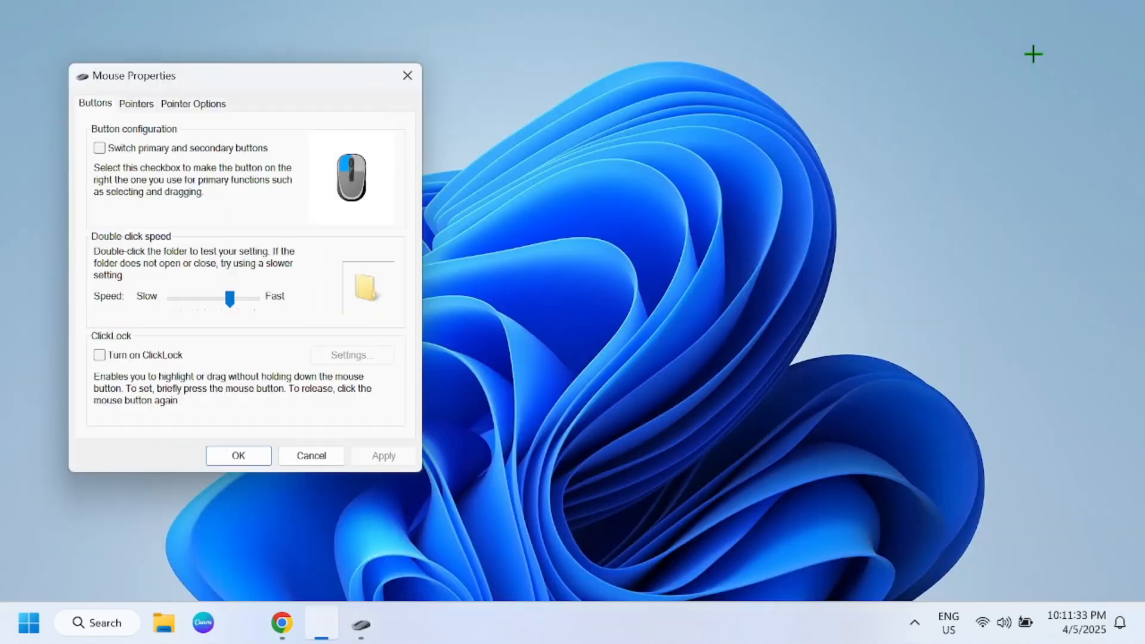
click(132, 103)
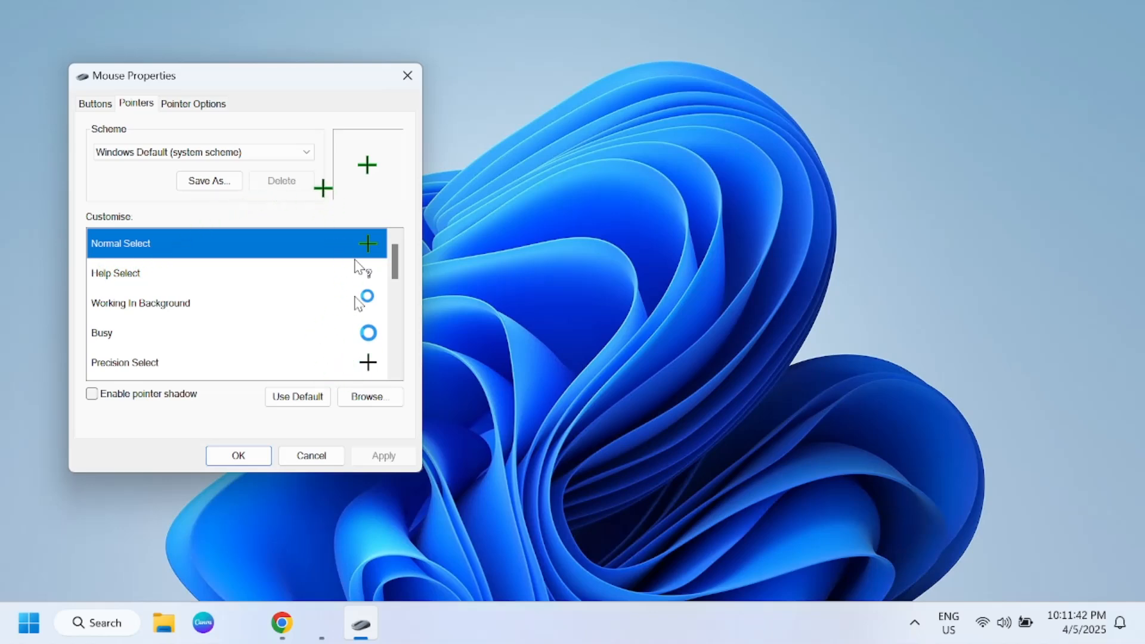
Step: Set the Normal Select pointer to beam_im.cur from the Cursors folder and apply it
click(380, 400)
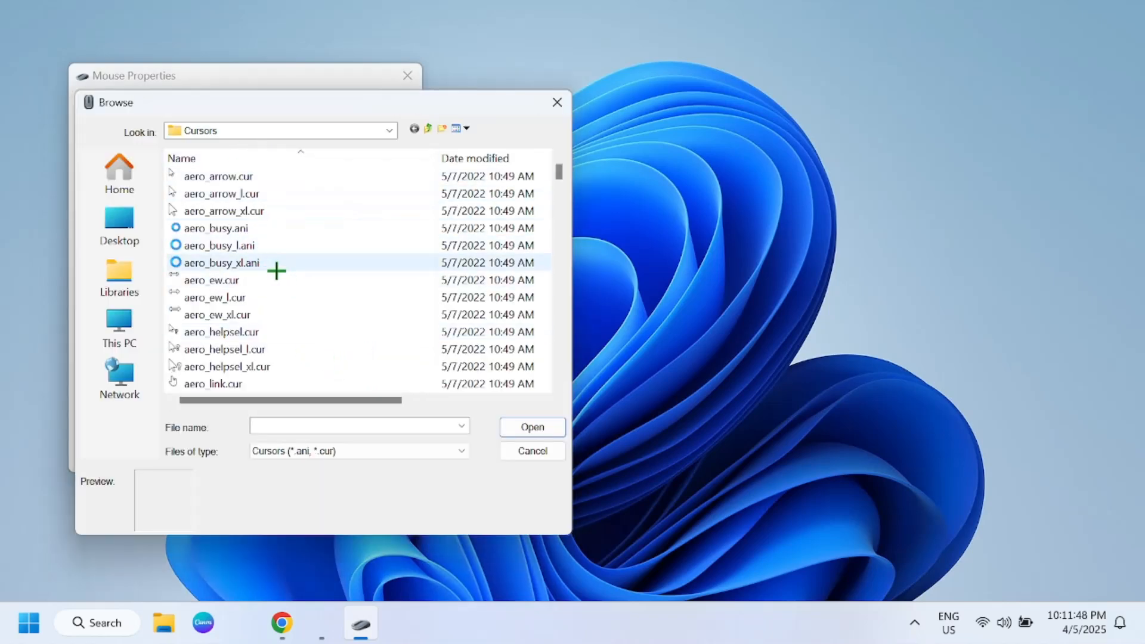
scroll(276, 271, down, 10)
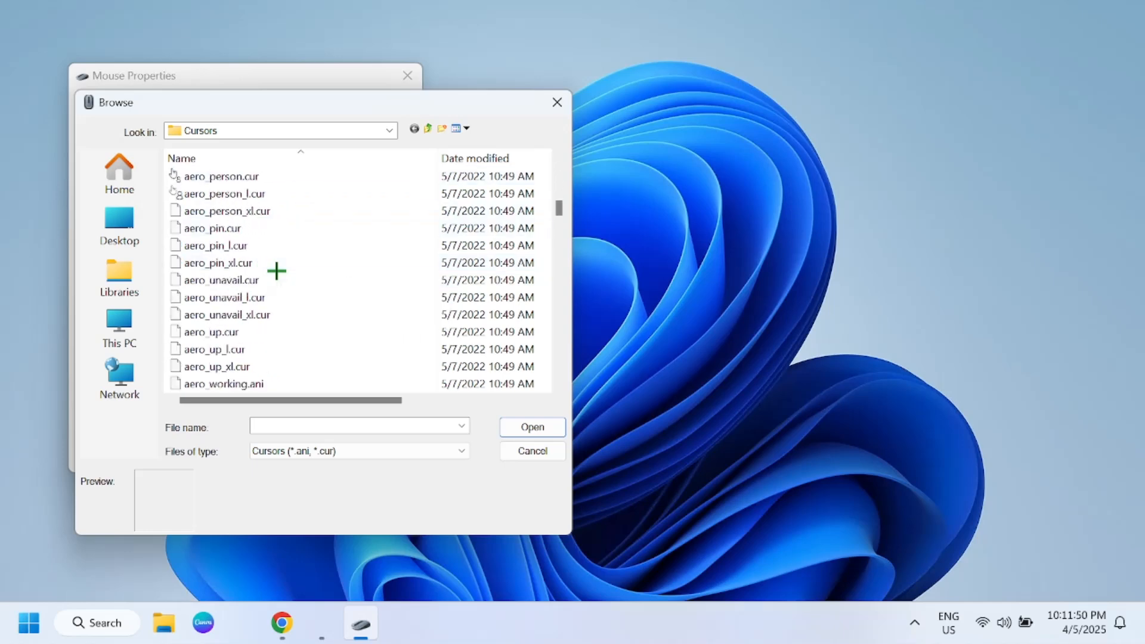
scroll(276, 270, down, 7)
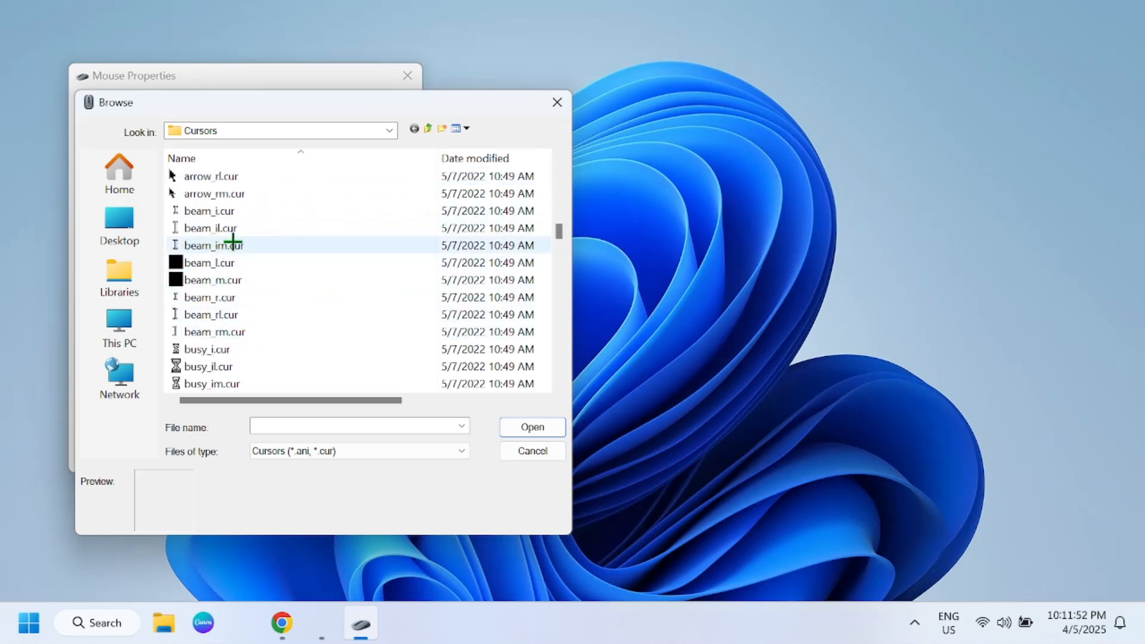
click(239, 245)
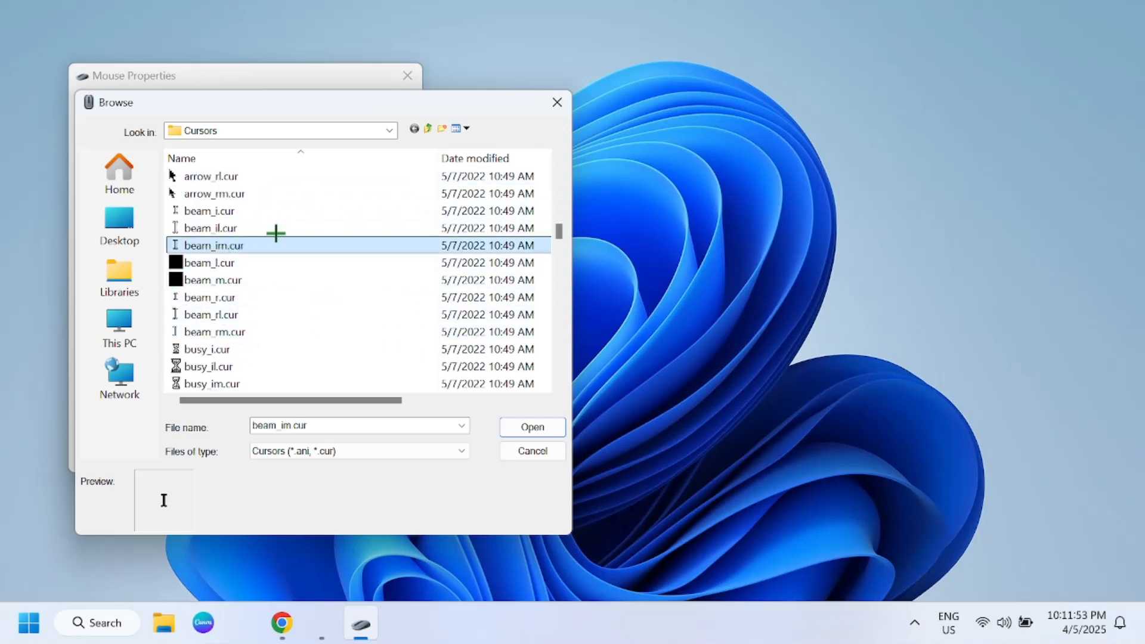
click(524, 427)
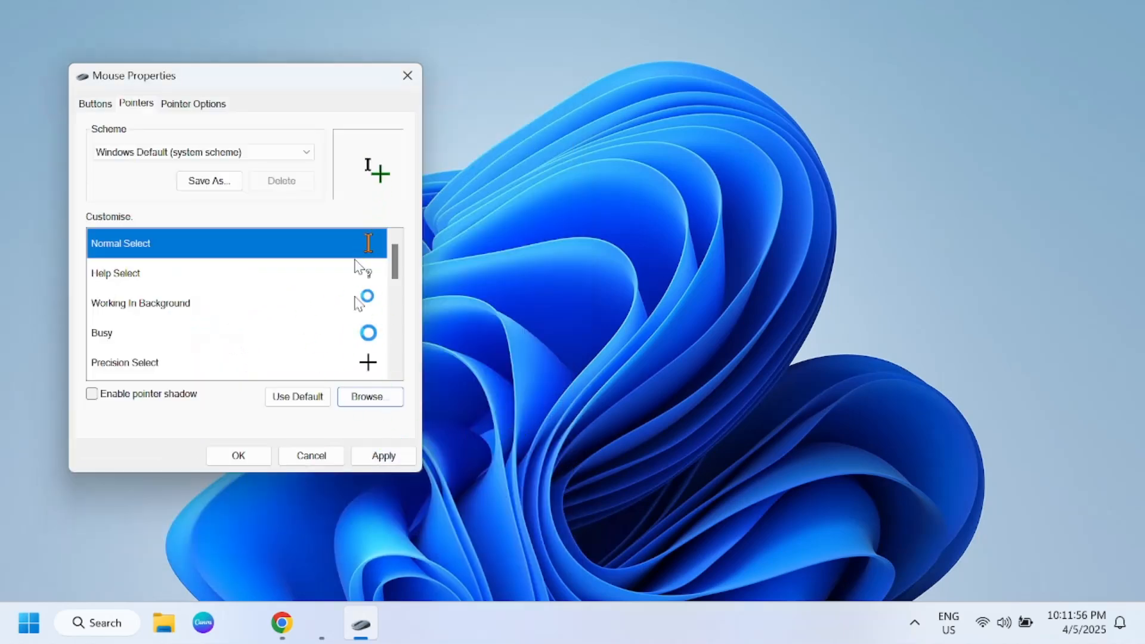
click(382, 459)
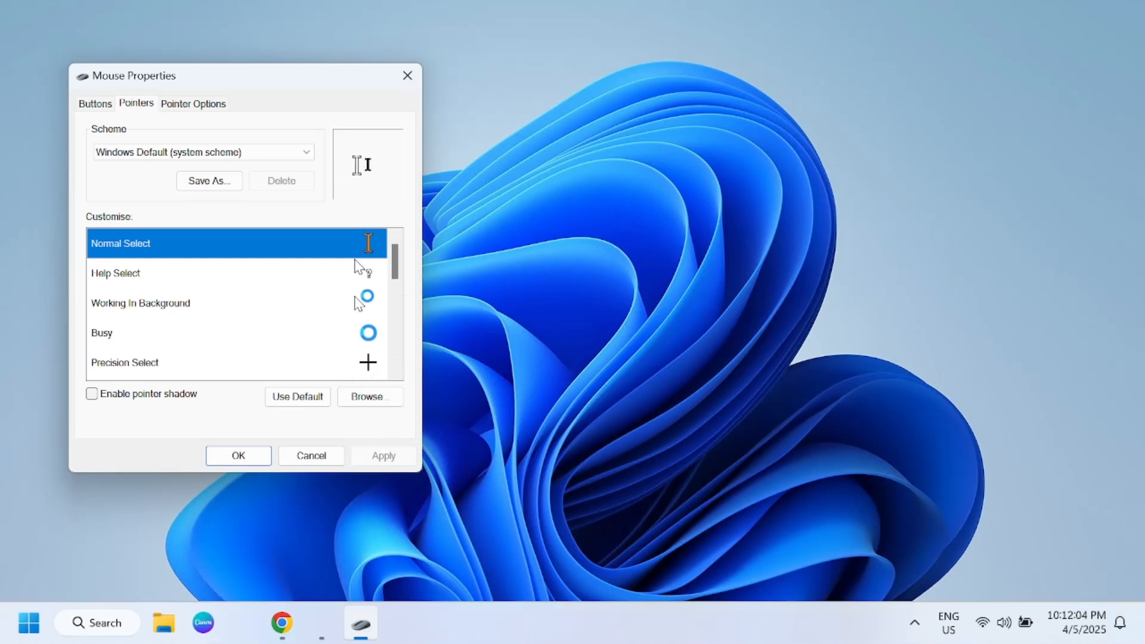
Step: Set the Normal Select pointer to the custom file cursor.cur from the Cursors folder and apply it
click(367, 396)
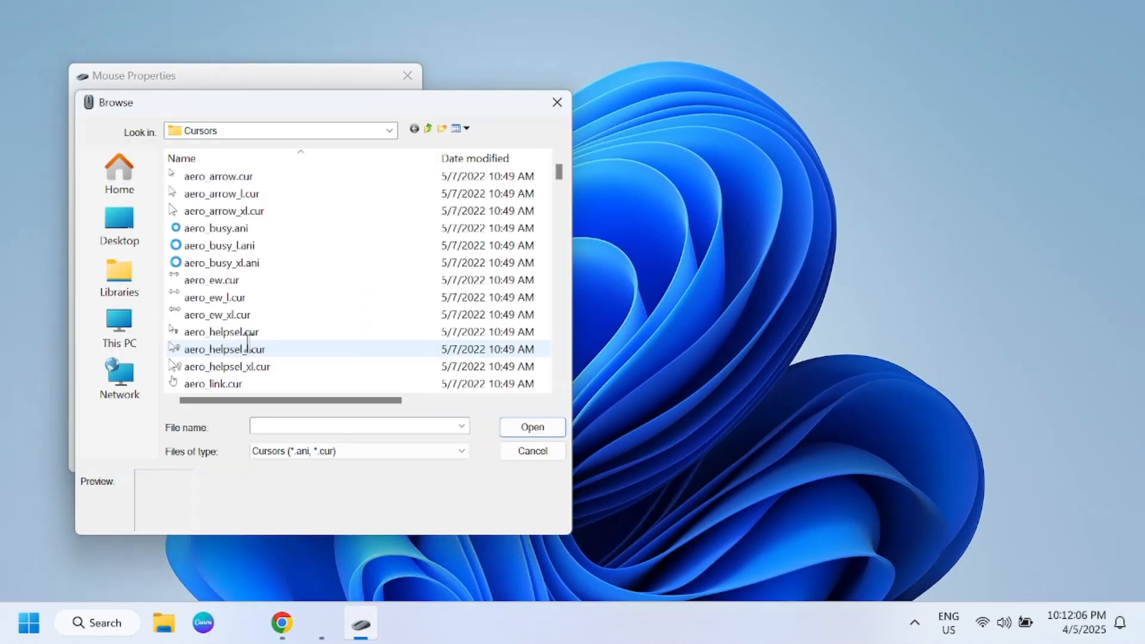
scroll(276, 327, down, 9)
scroll(276, 327, down, 7)
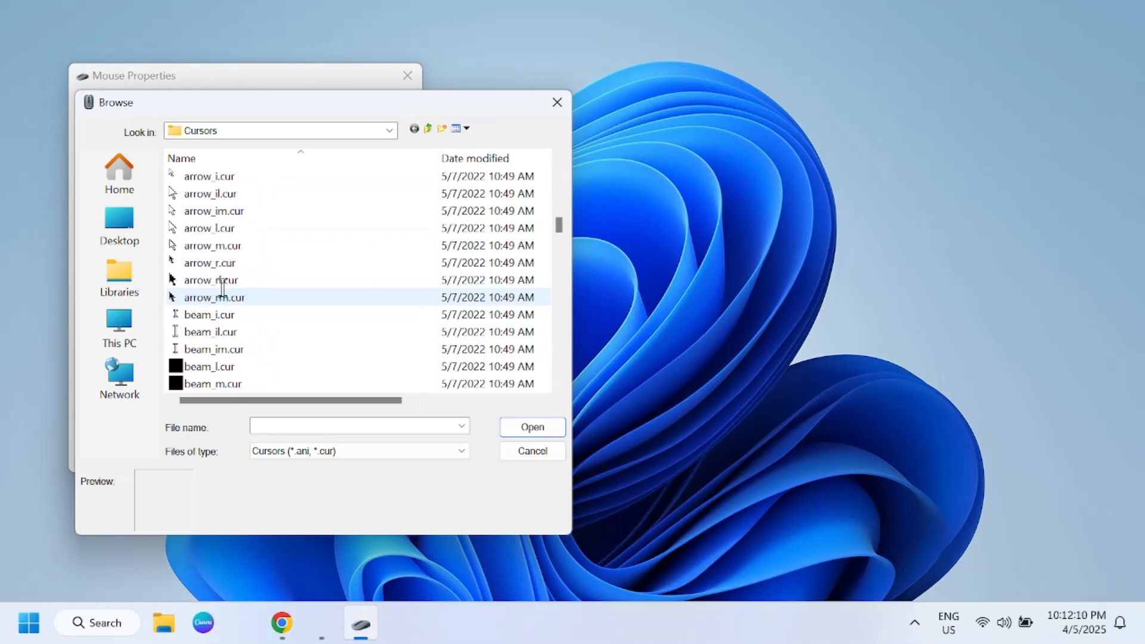
scroll(219, 313, down, 8)
click(220, 314)
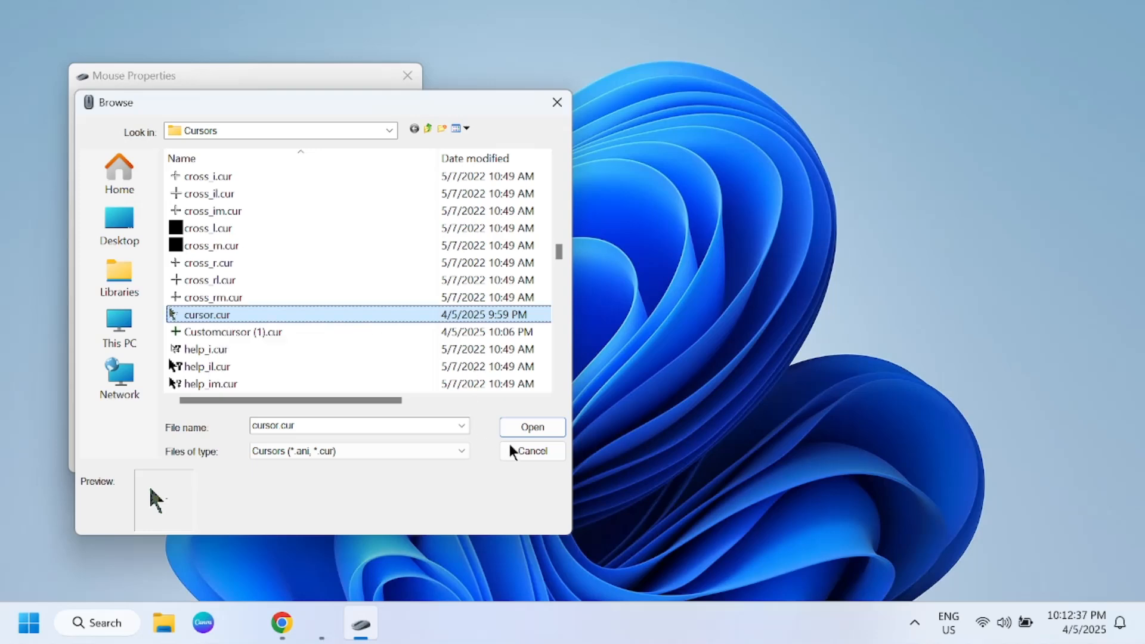
click(527, 428)
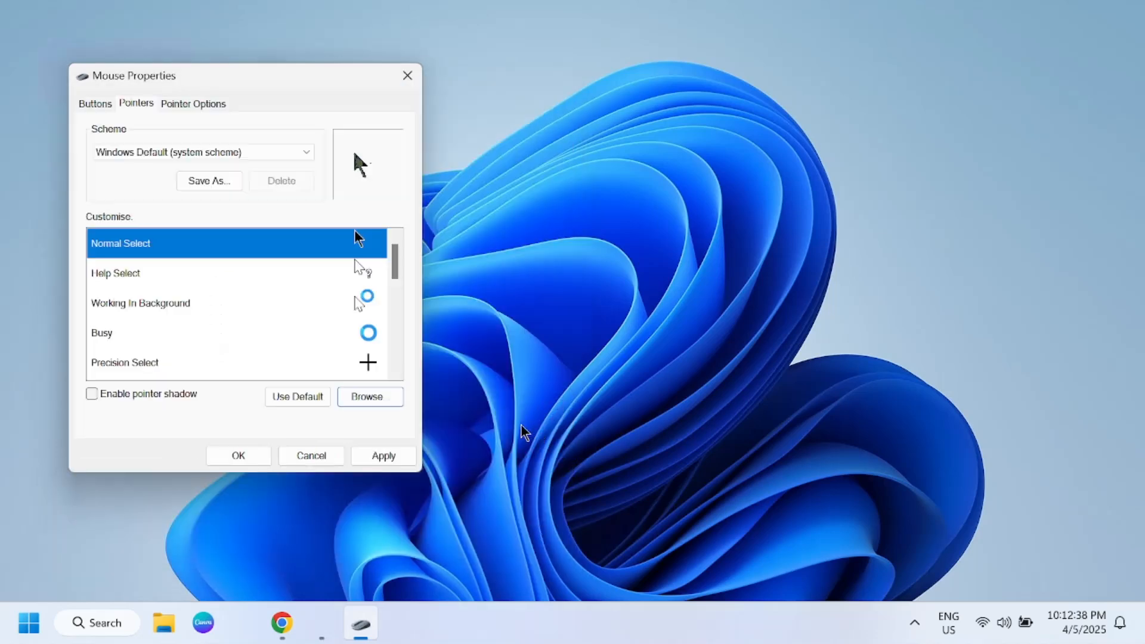
click(385, 458)
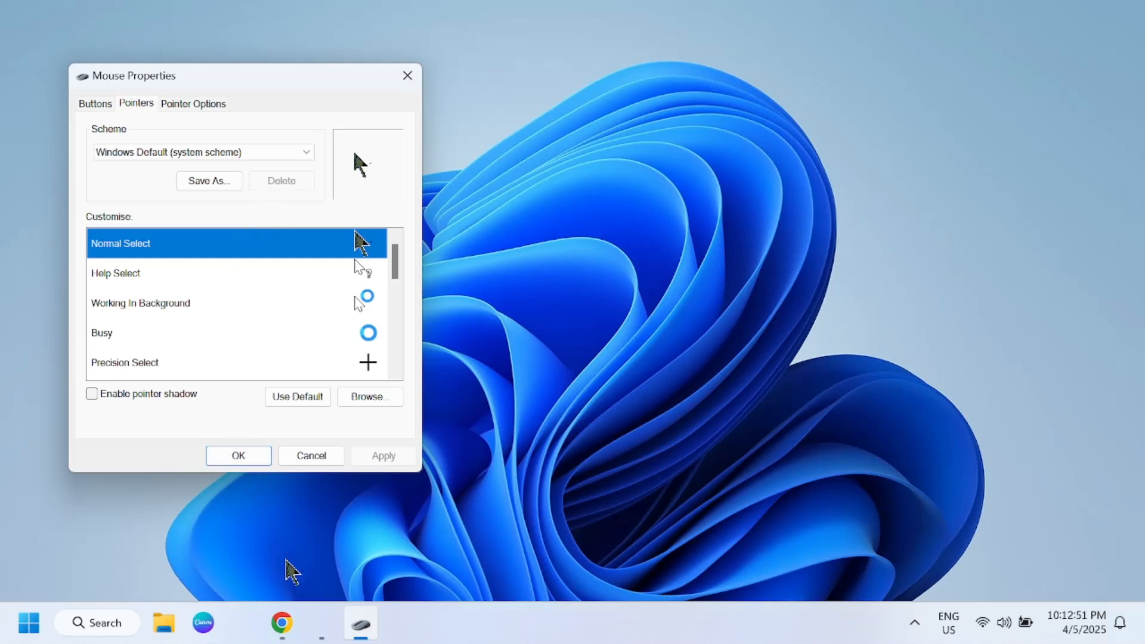
Step: Switch to the cursor.cc editor in Chrome and open its image import page
click(285, 624)
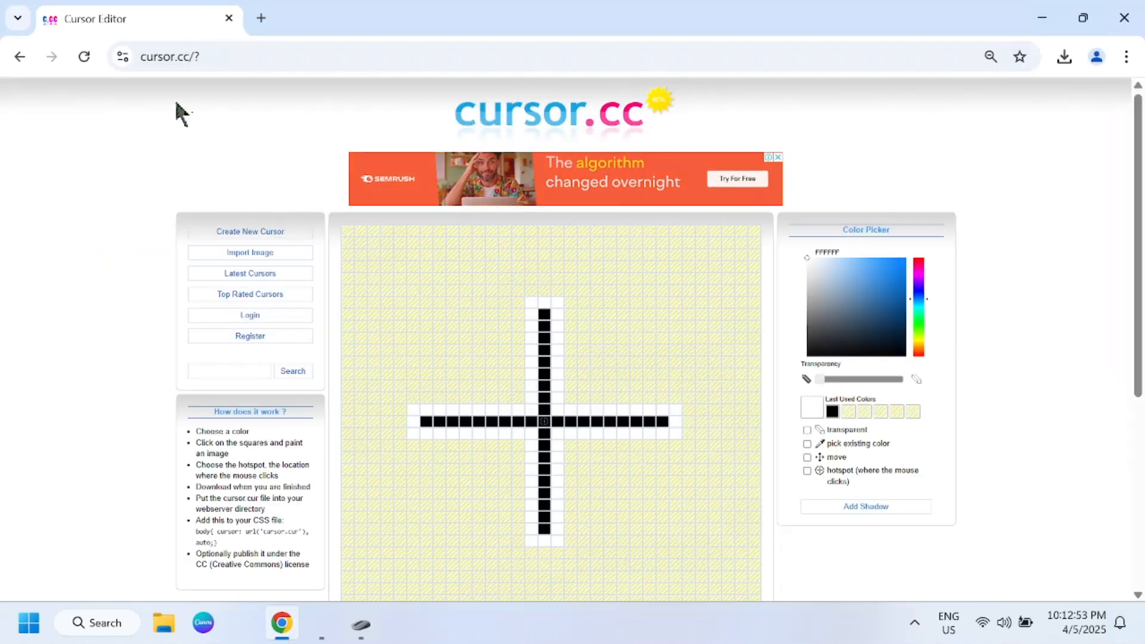
click(208, 57)
click(207, 57)
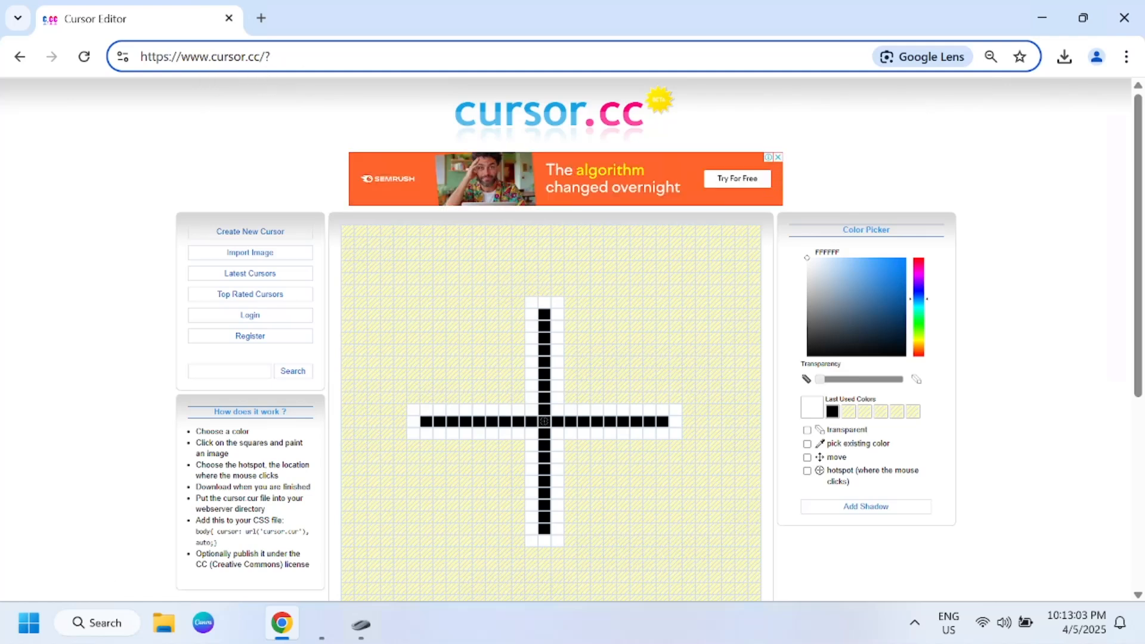
click(263, 252)
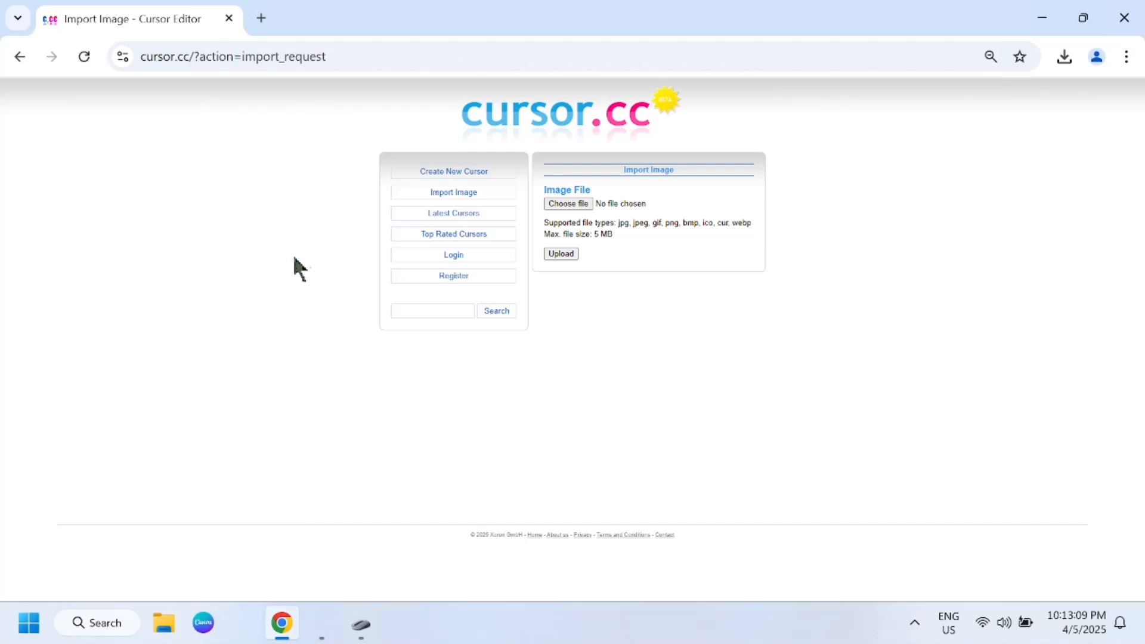
Step: Start choosing an image file to import and browse to the Windows\Cursors folder on Local Disk (C:)
click(574, 203)
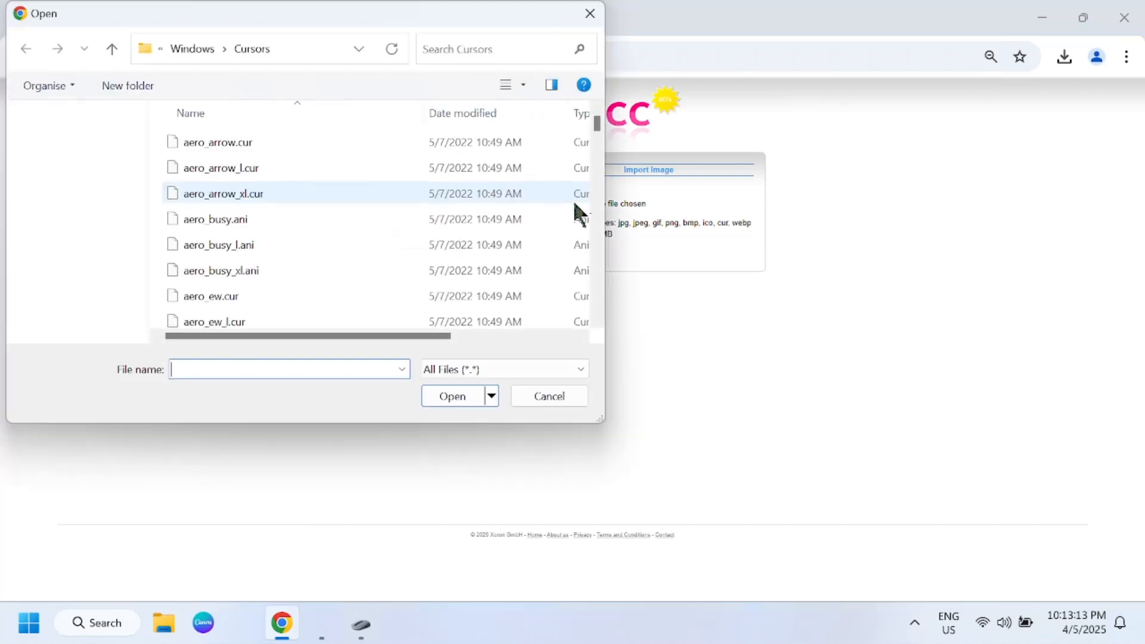
scroll(80, 265, down, 5)
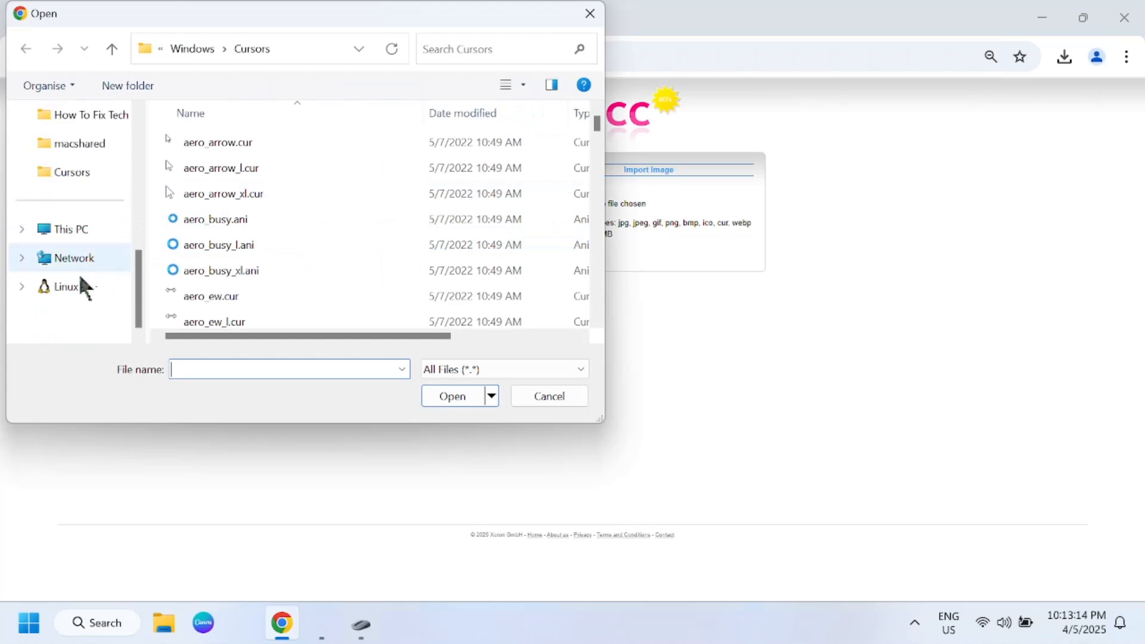
click(74, 239)
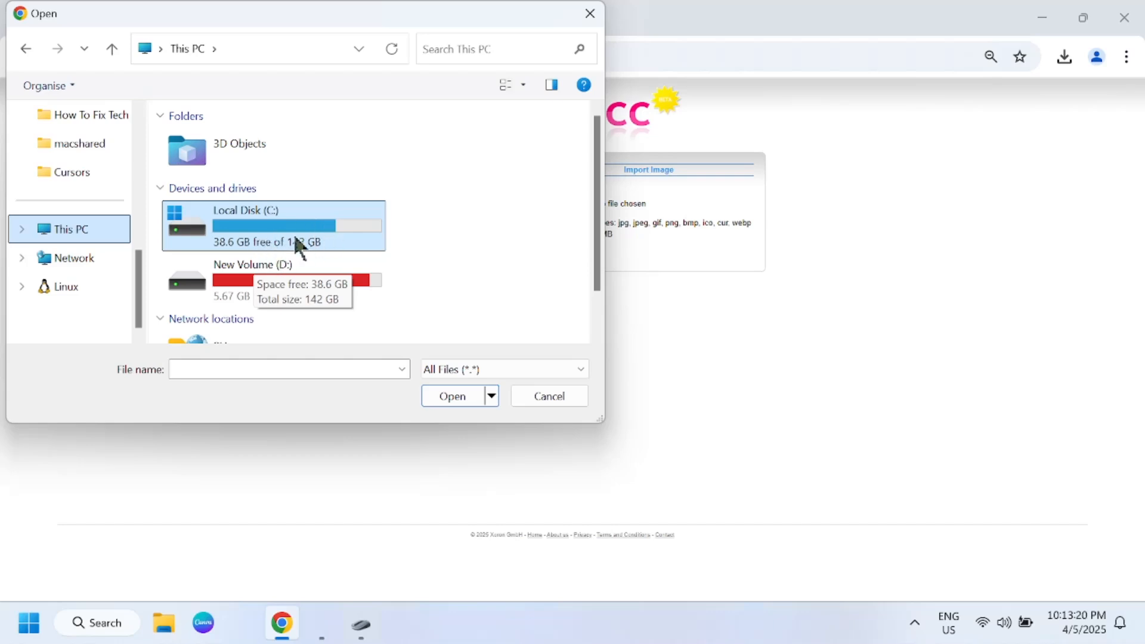
double_click(261, 233)
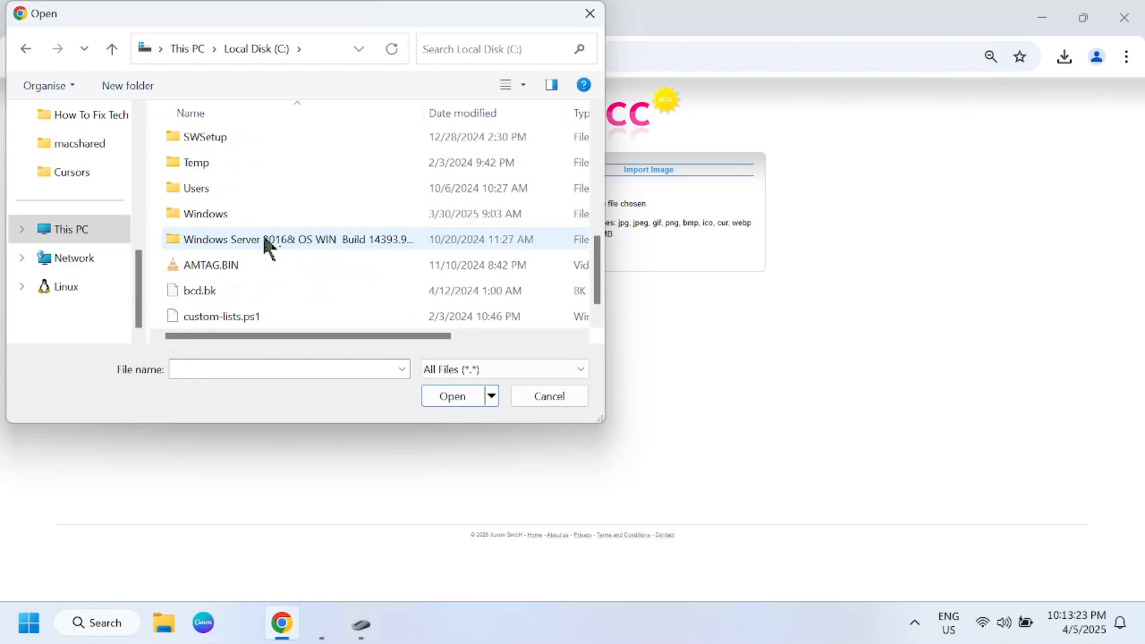
double_click(229, 214)
click(229, 215)
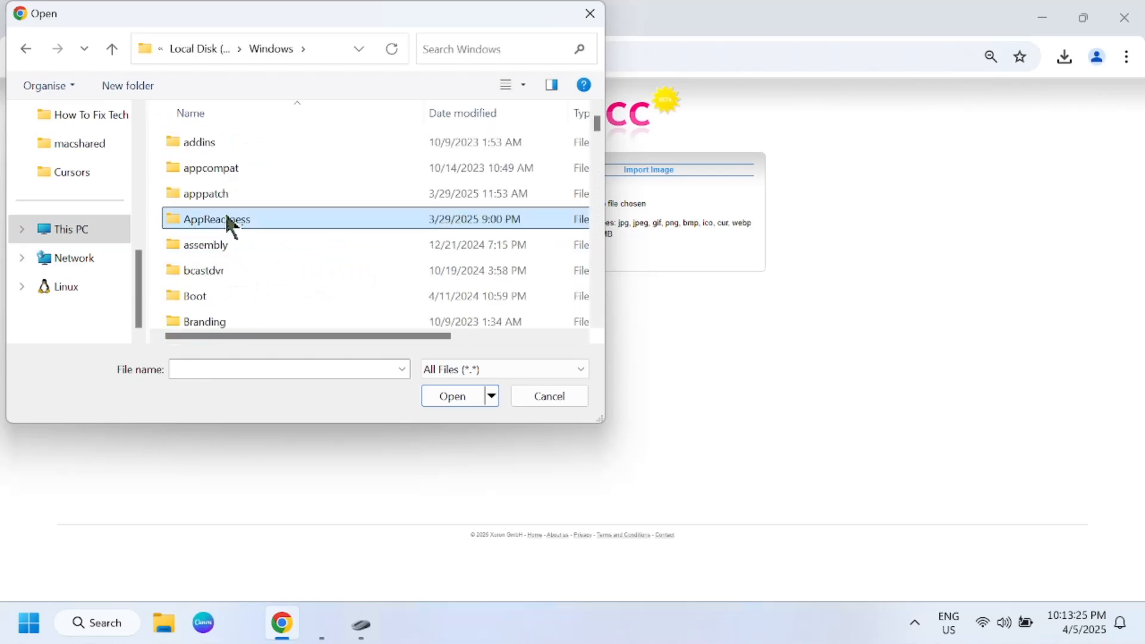
key(c)
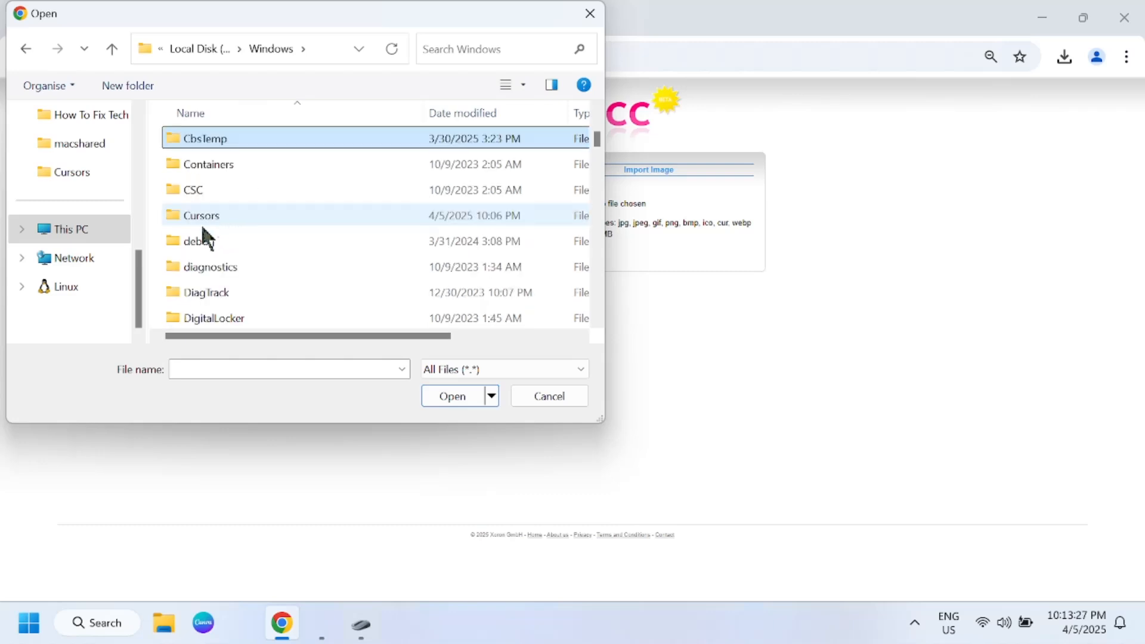
double_click(216, 214)
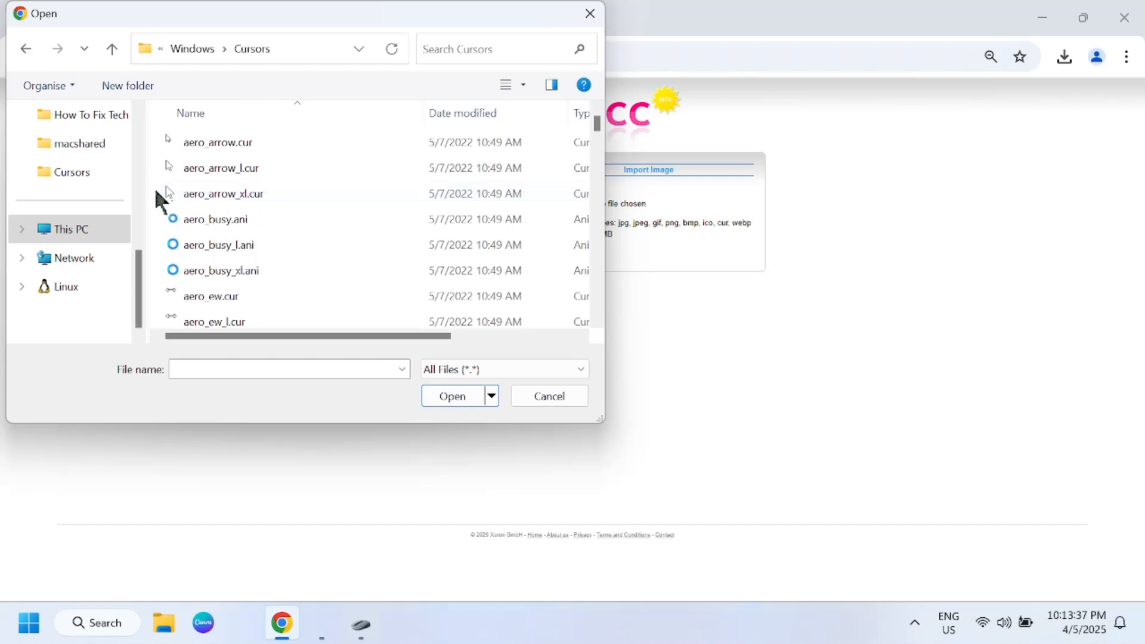
Step: Choose aero_arrow_xl.cur as the image file and upload it into the cursor editor
click(199, 196)
click(454, 394)
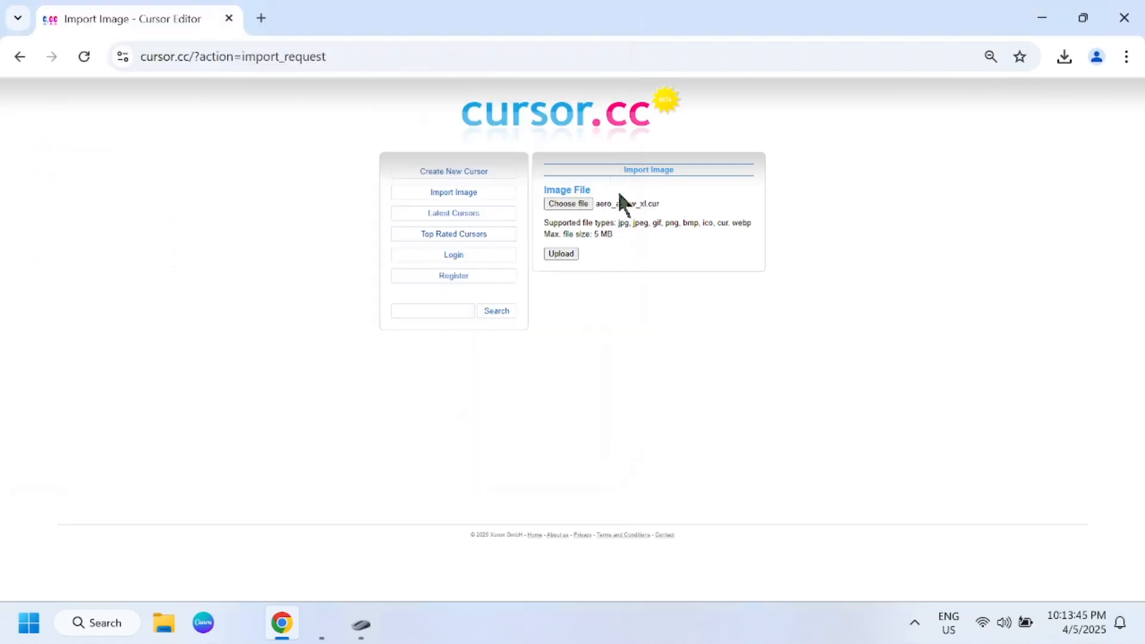
click(560, 254)
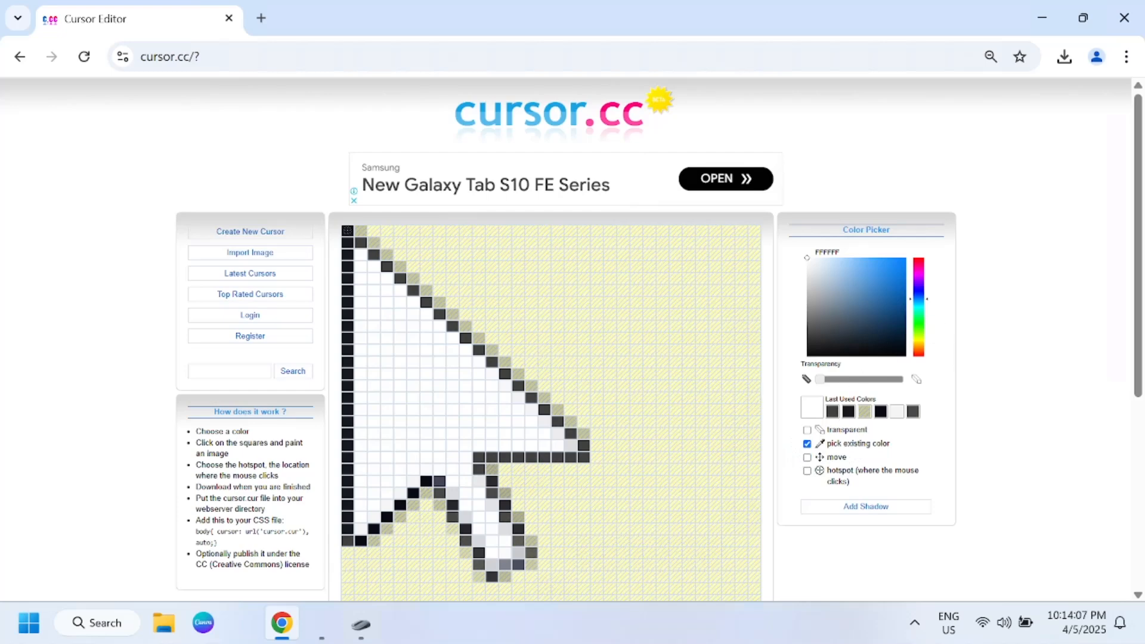
Step: Pick a dark yellow colour and paint along the inside of the arrow's vertical and diagonal edges, thickening the diagonal near its middle
click(918, 340)
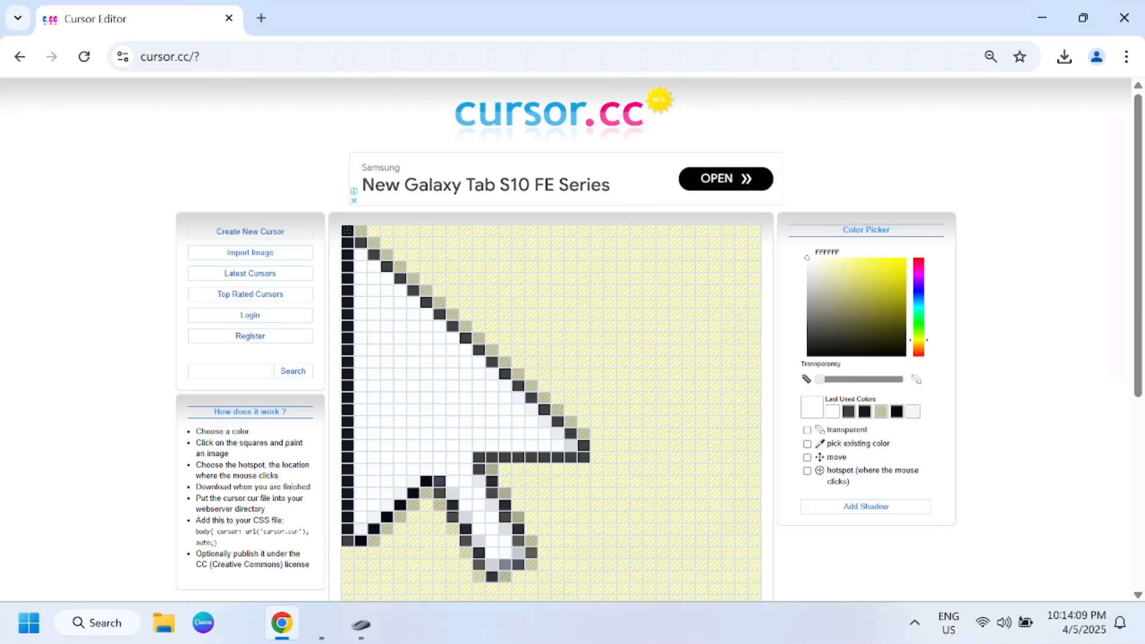
click(899, 280)
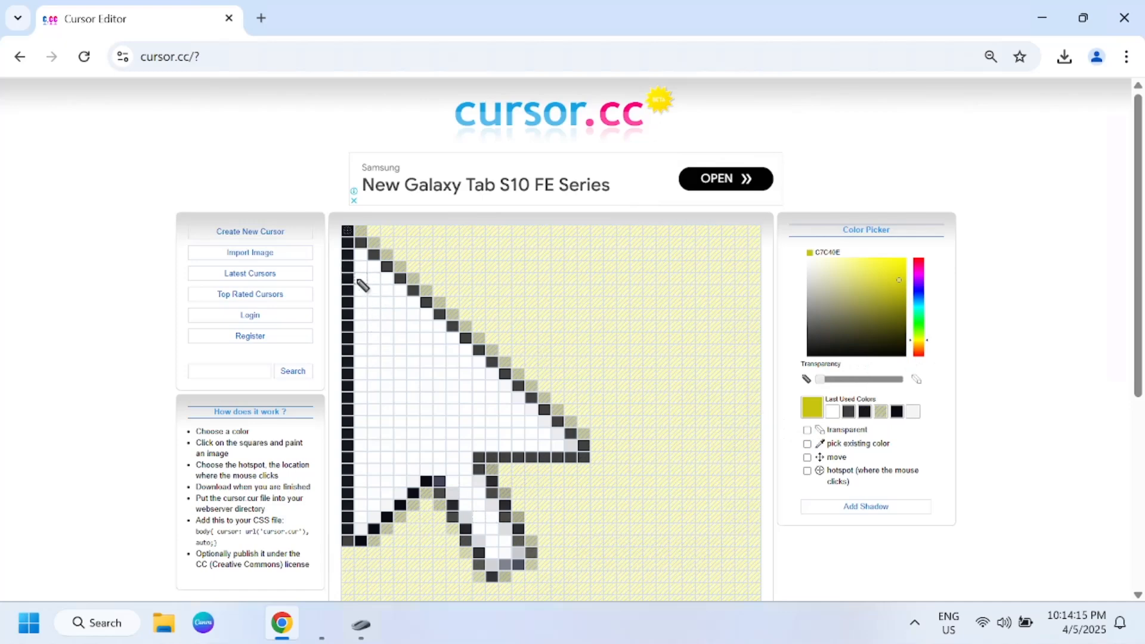
drag(361, 279, 368, 535)
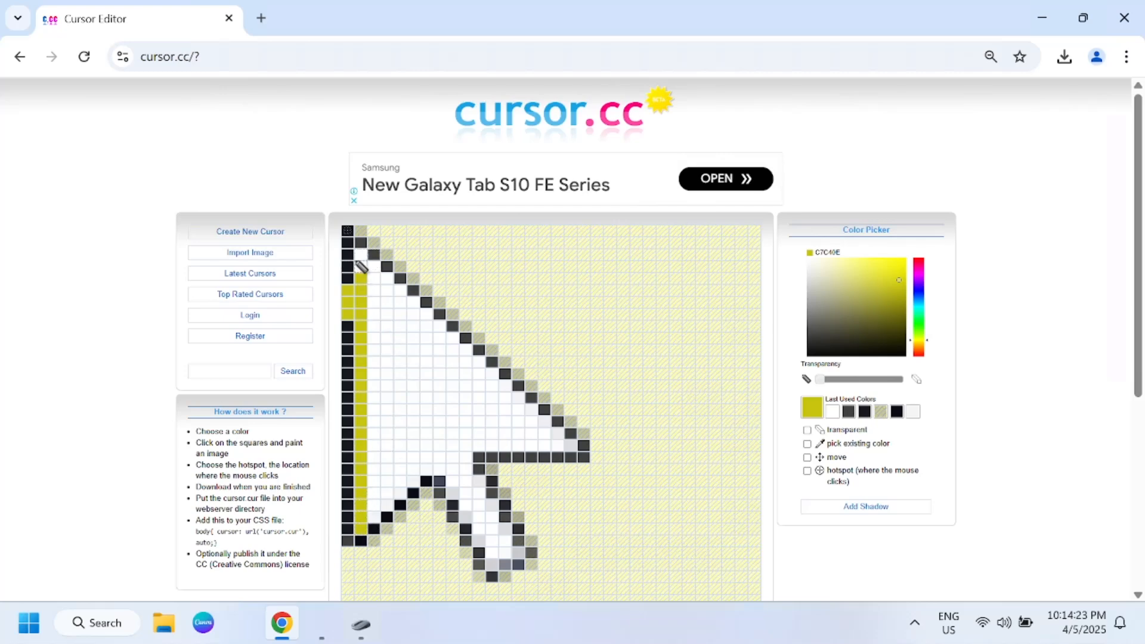
mouse_move(362, 271)
mouse_down()
mouse_move(360, 255)
mouse_move(575, 456)
mouse_up()
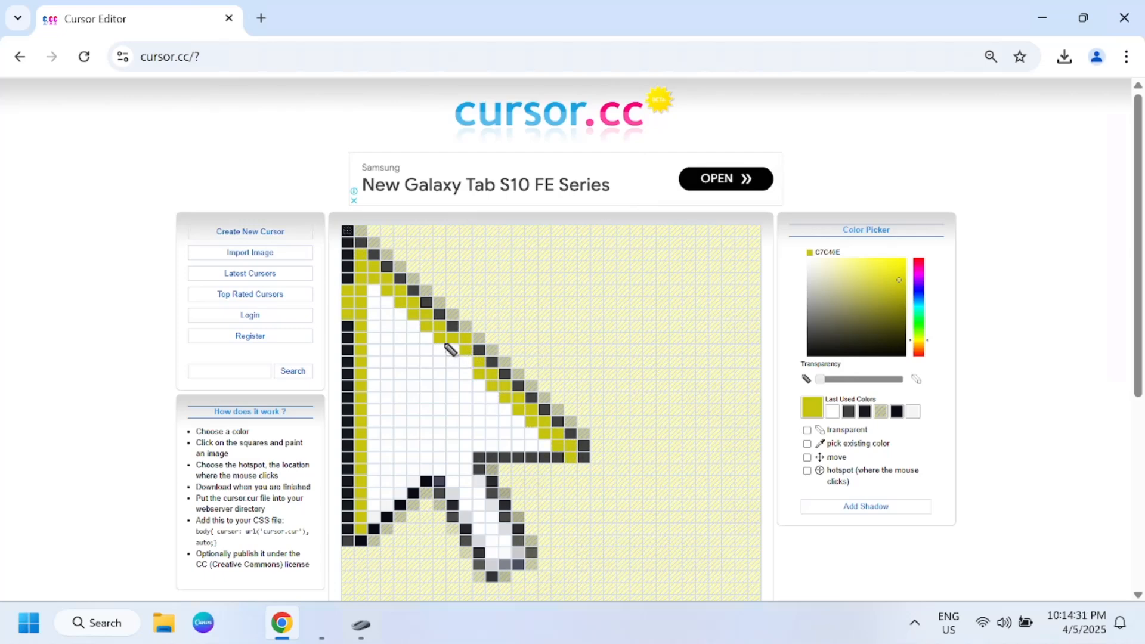
drag(446, 346, 472, 375)
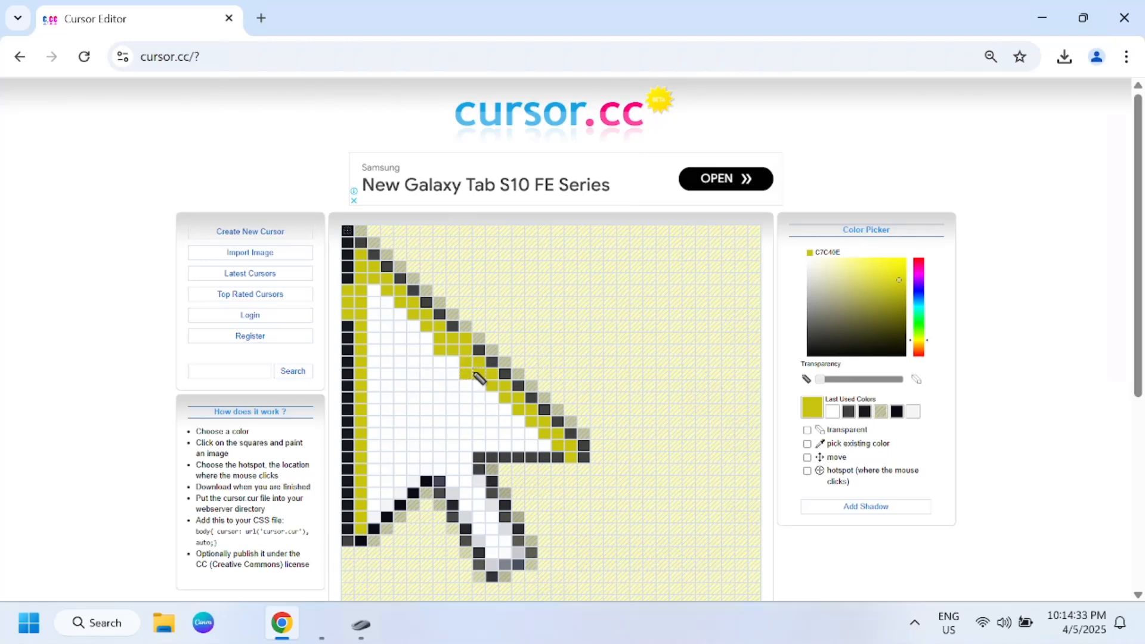
Step: Paint the yellow gaps in the arrow's outer vertical edge near-black and restore the stray cell inside the diagonal to white
click(870, 414)
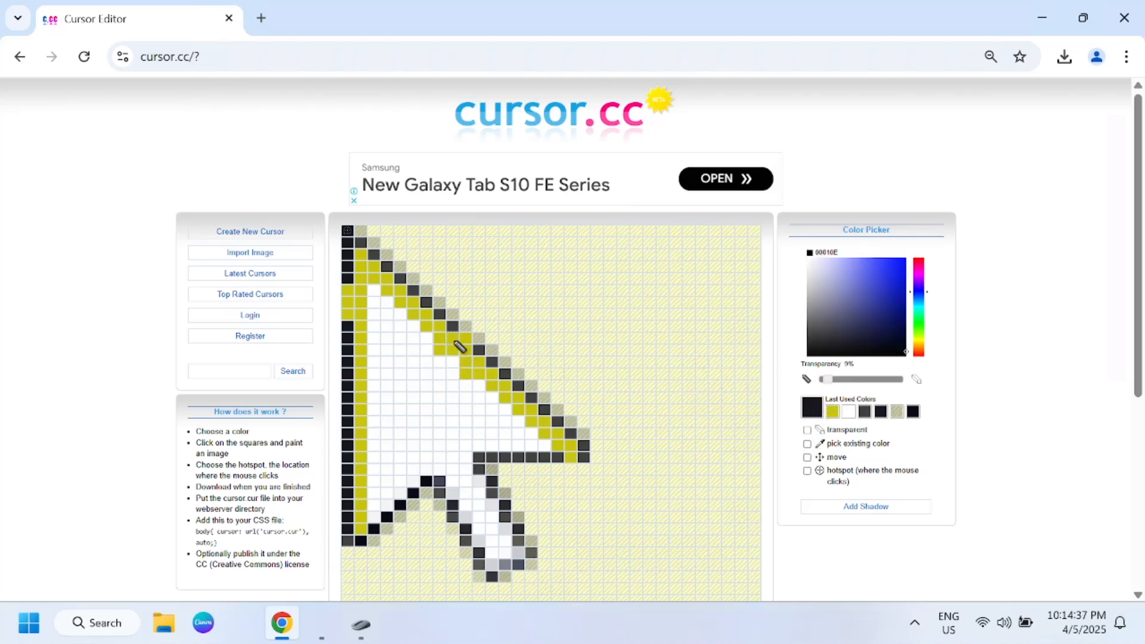
click(439, 350)
click(345, 292)
click(348, 302)
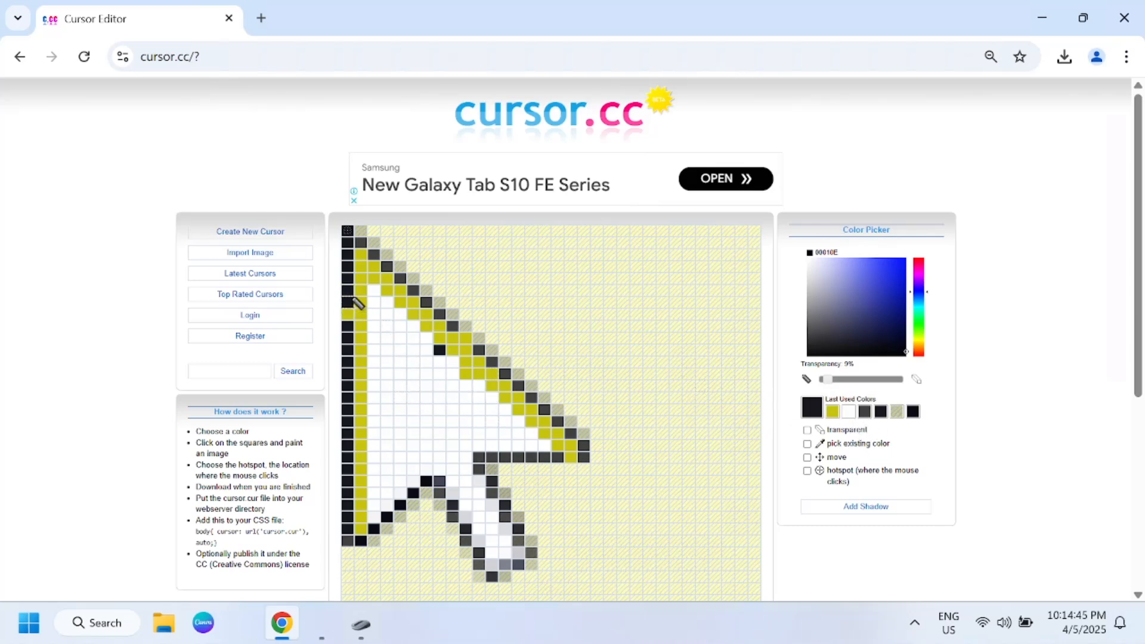
click(347, 315)
click(848, 411)
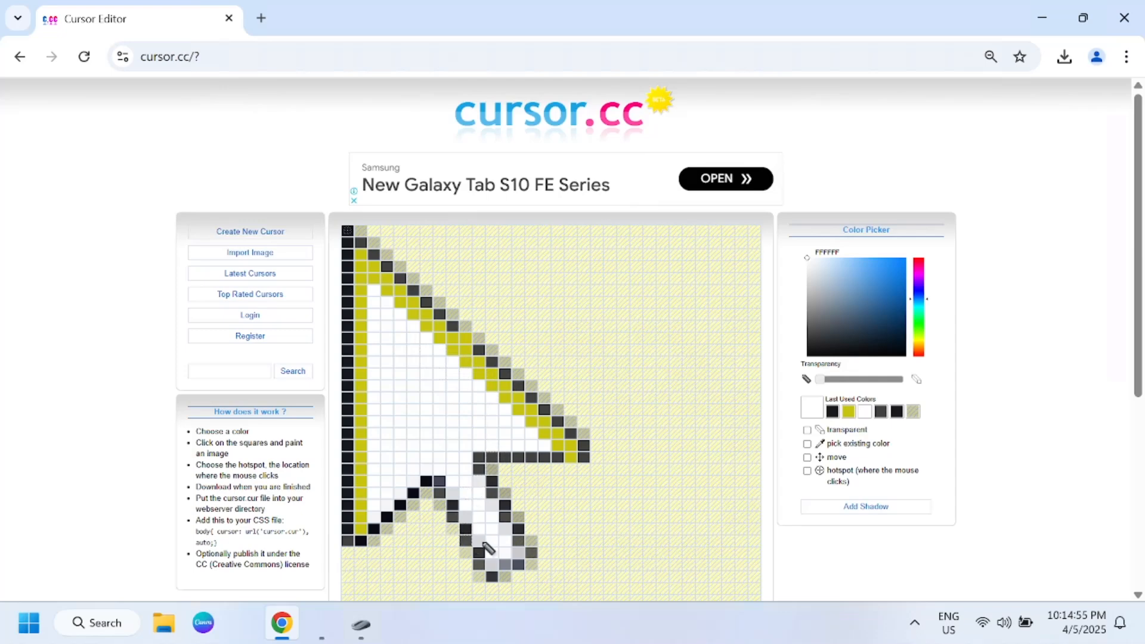
Step: Pick near-black again and darken the outline cells around the arrow's tail, including its lower end
click(833, 412)
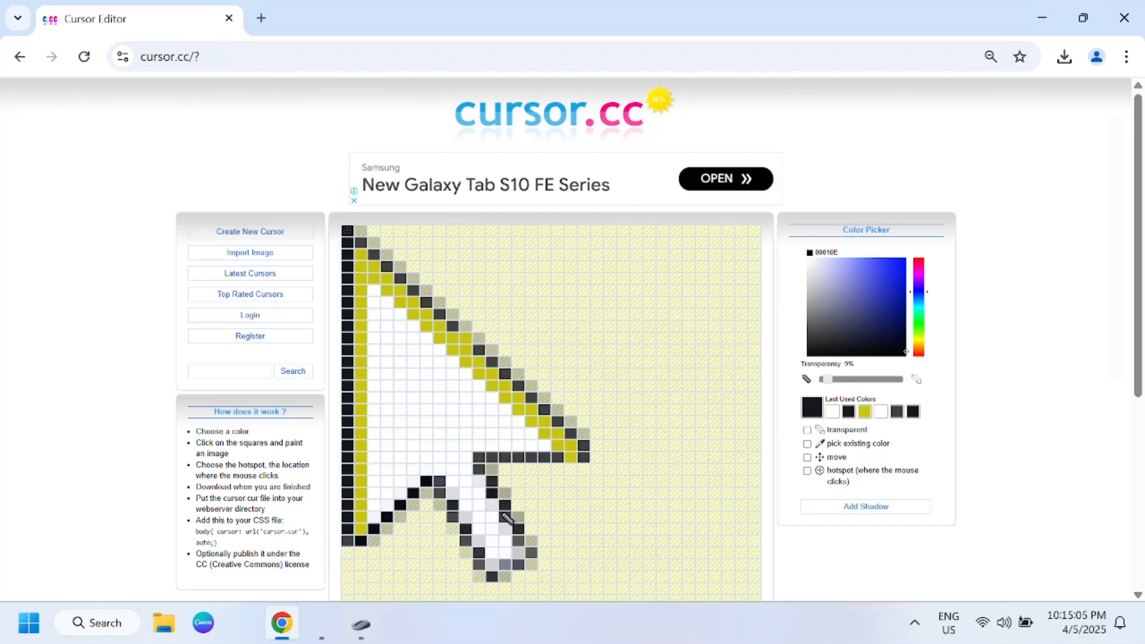
click(506, 518)
click(520, 529)
click(520, 541)
click(530, 565)
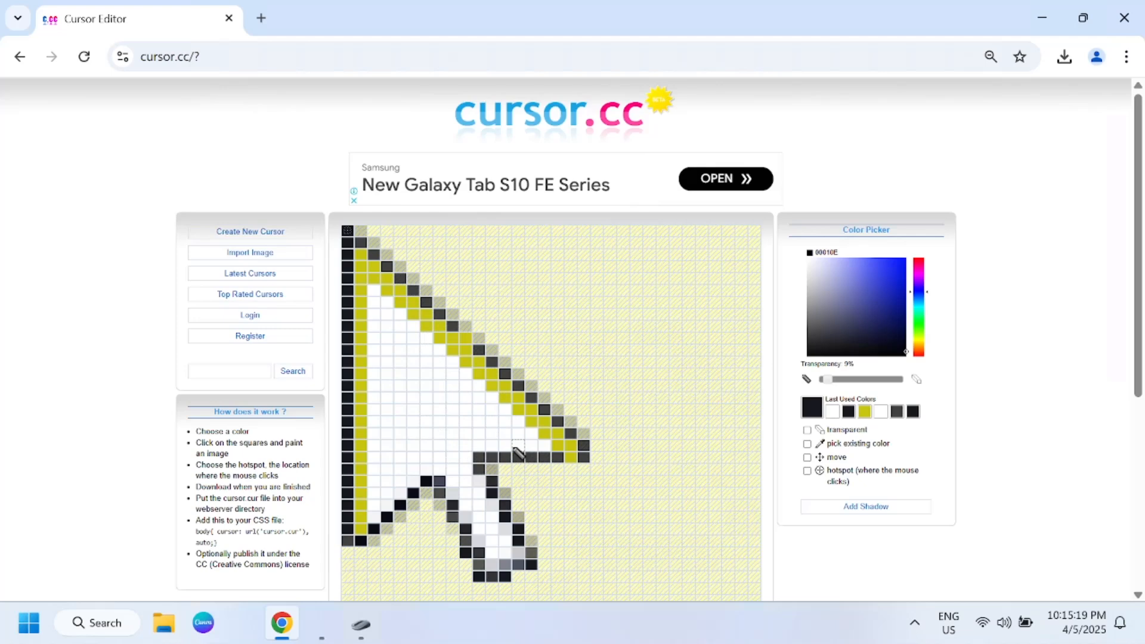
Step: Preview the cursor in original size on the Example 2 background and download it
scroll(603, 432, down, 5)
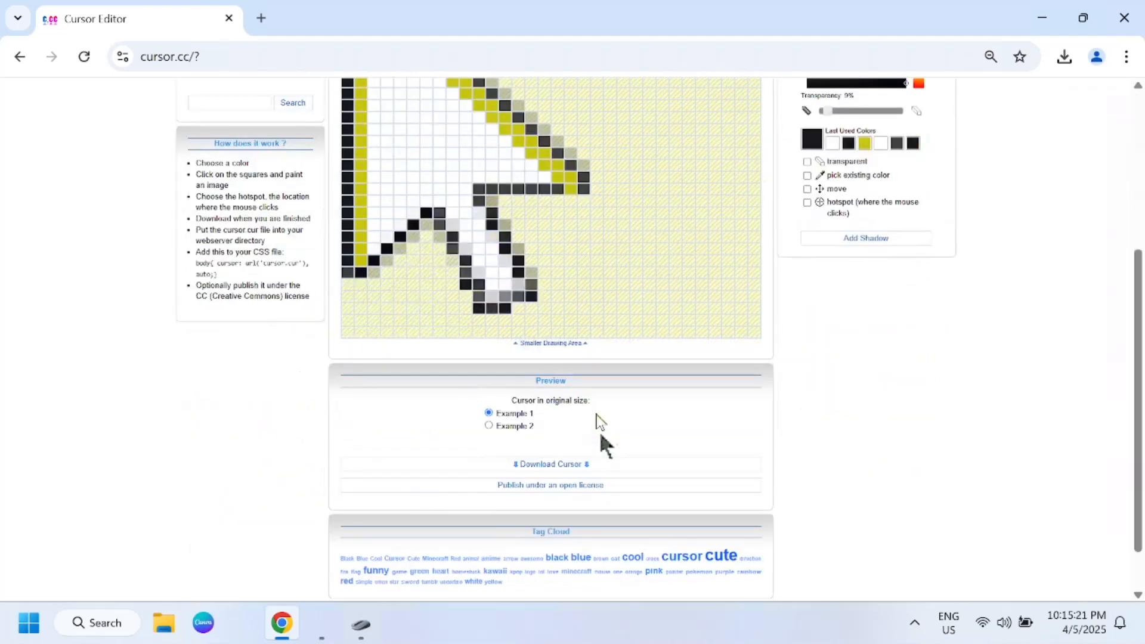
click(488, 425)
scroll(542, 477, up, 2)
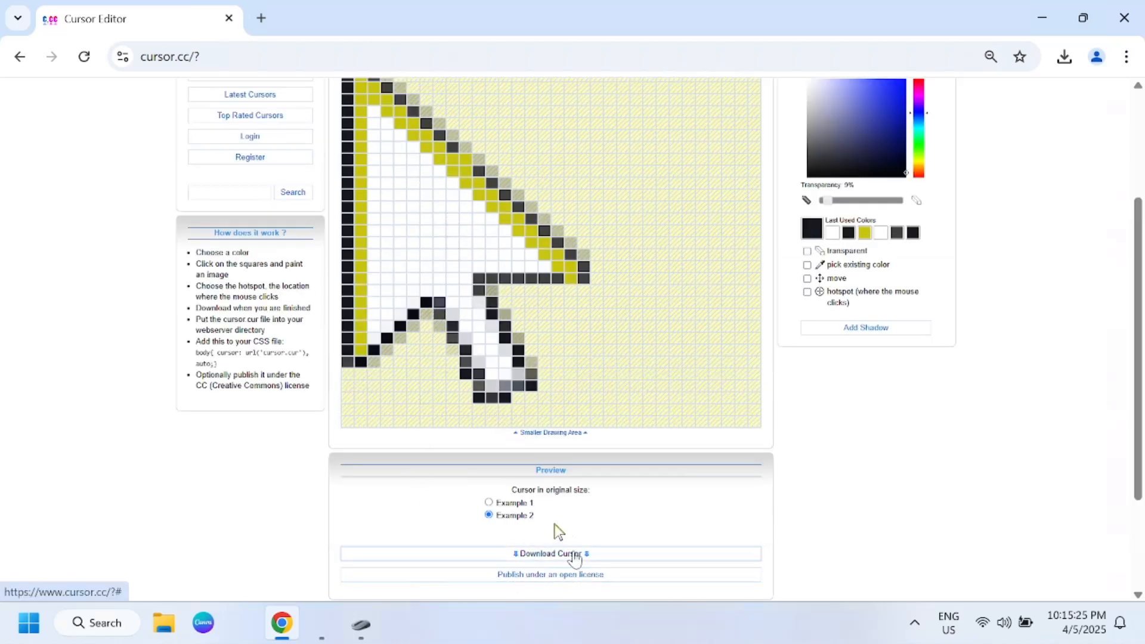
click(572, 553)
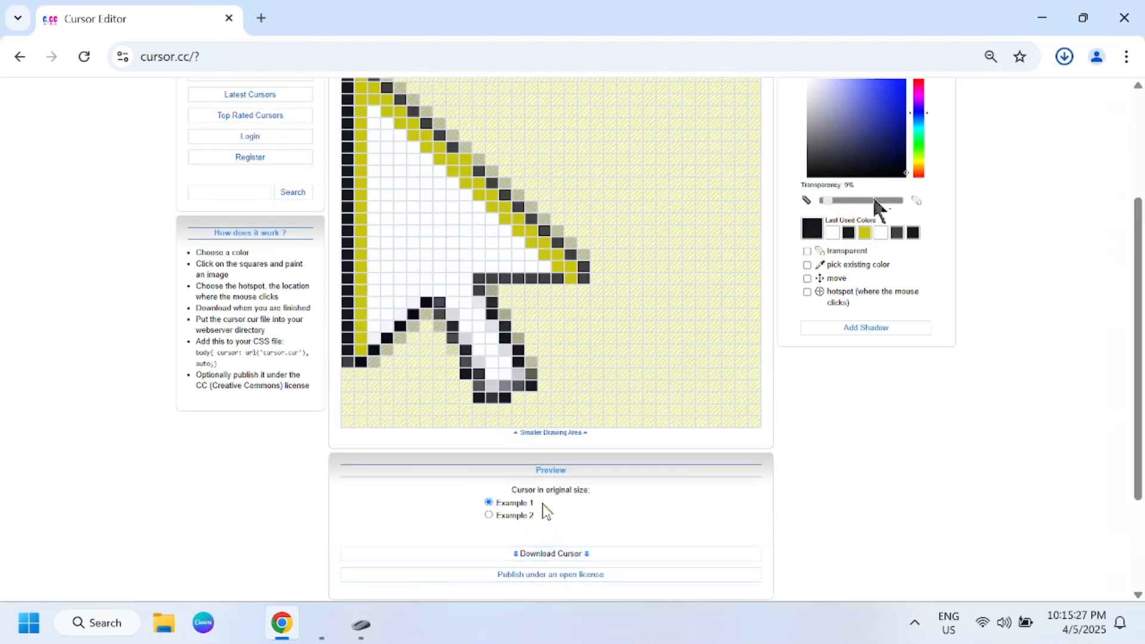
Step: Show the downloaded cursor file in its folder and rename it as CustomNewcursor.cur
click(1064, 59)
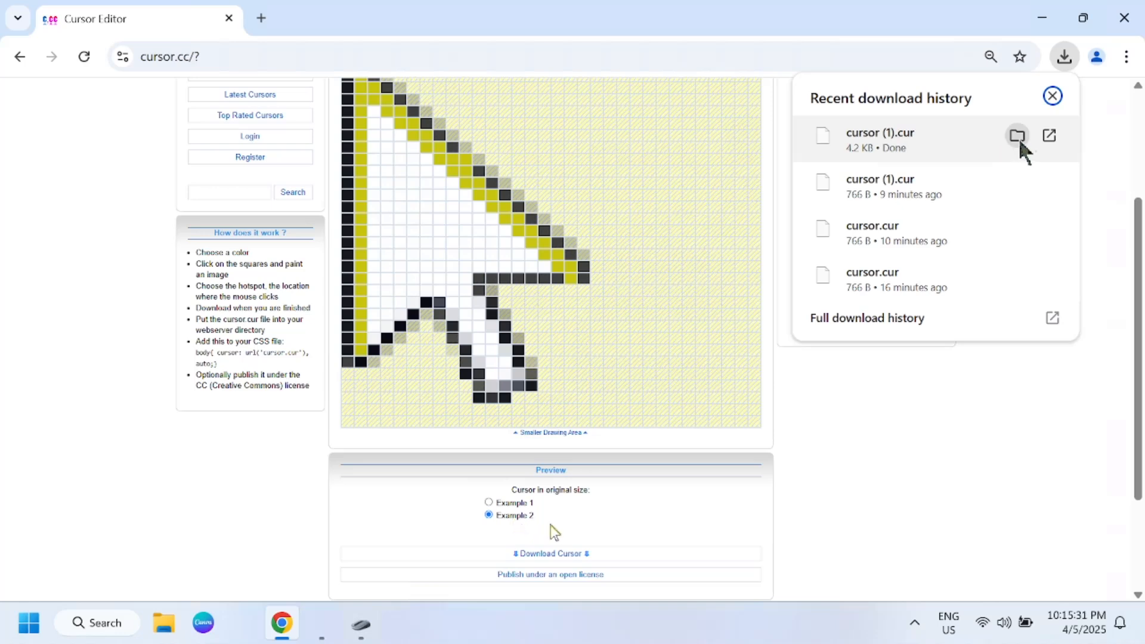
click(1017, 135)
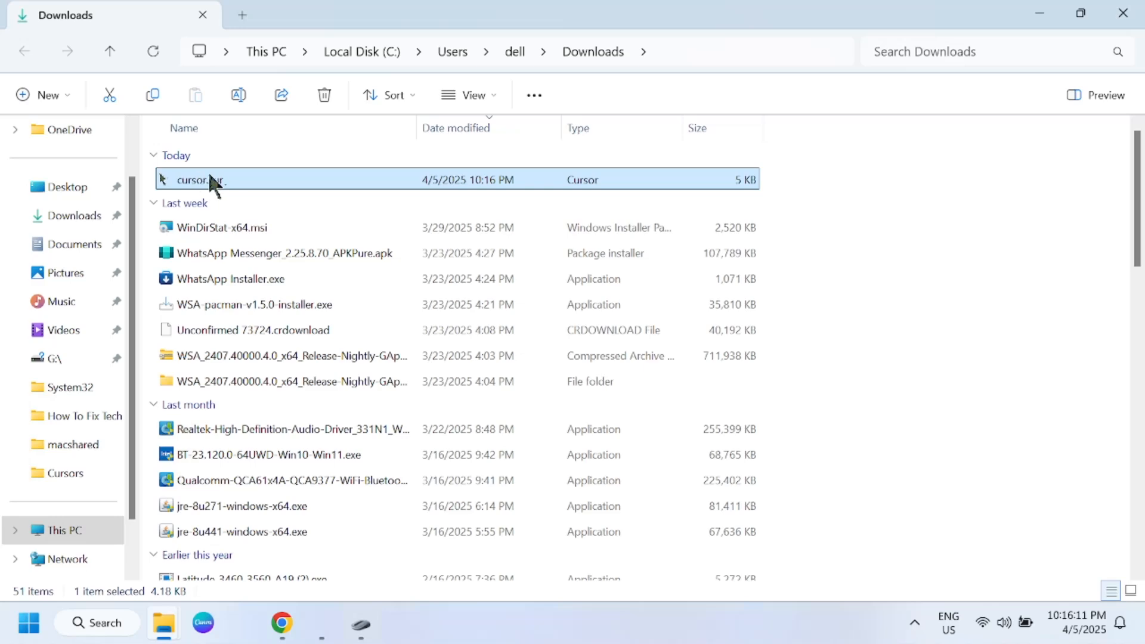
right_click(223, 179)
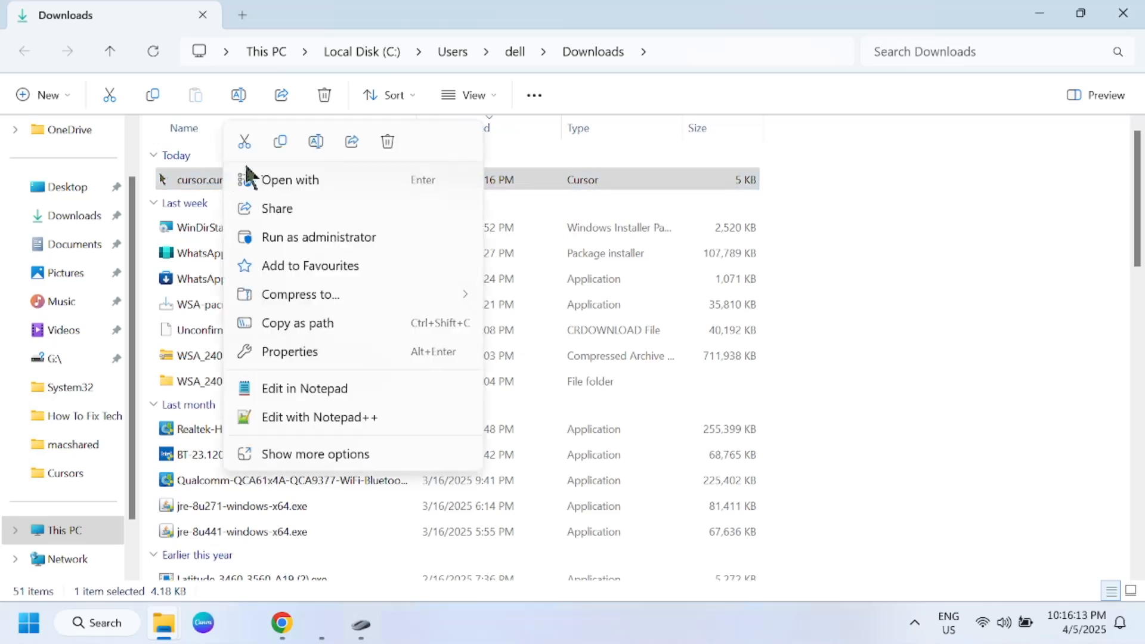
click(316, 142)
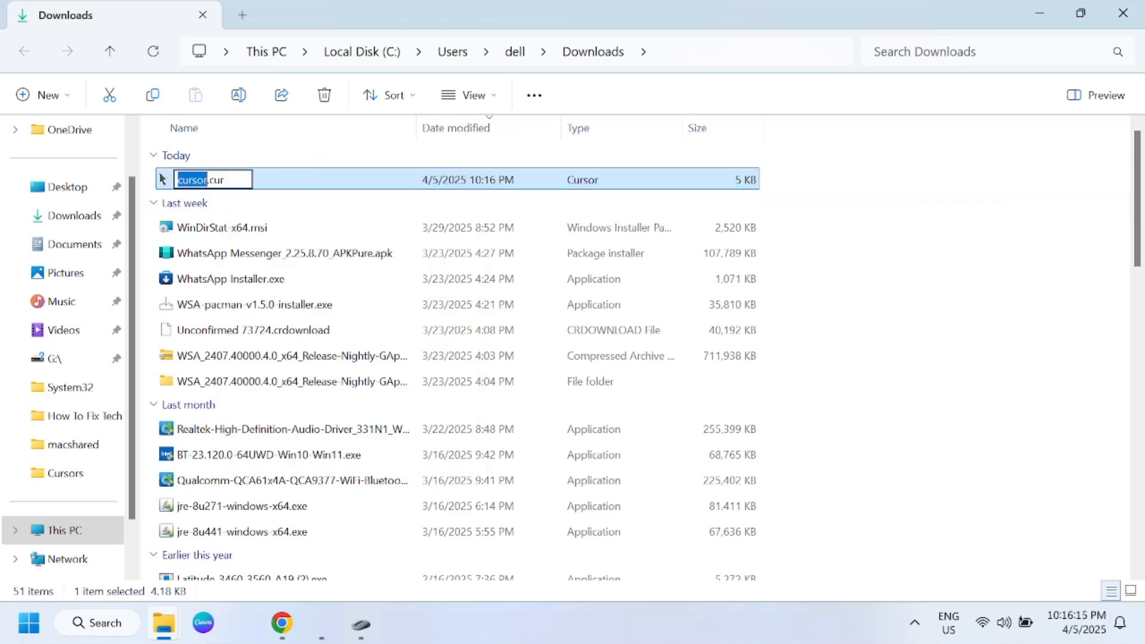
key(Left)
text(C)
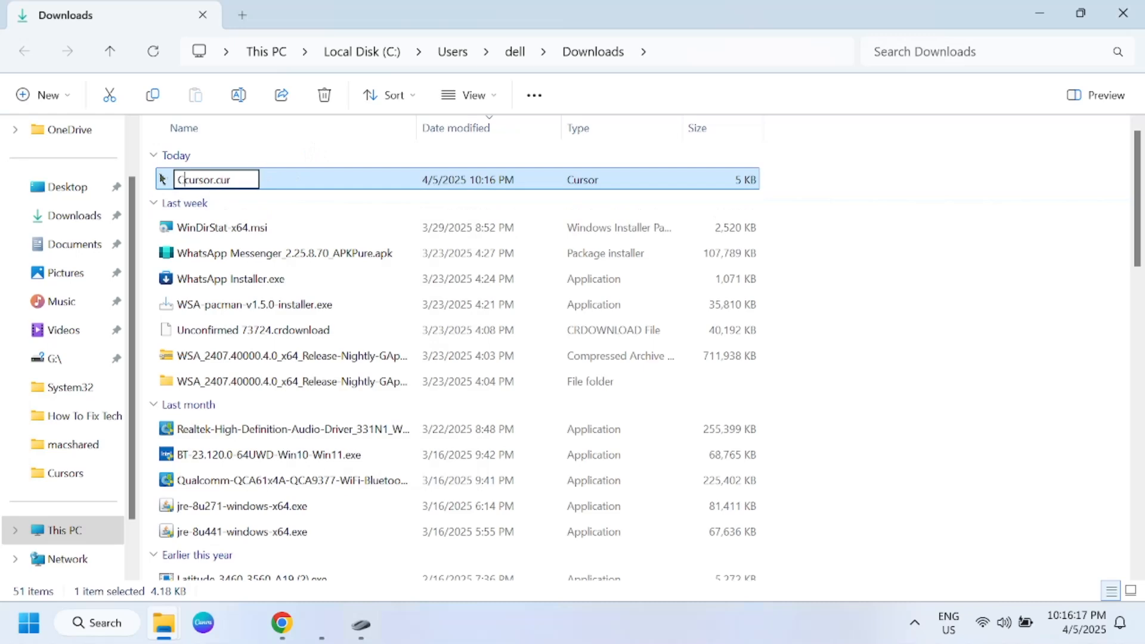
text(ustom)
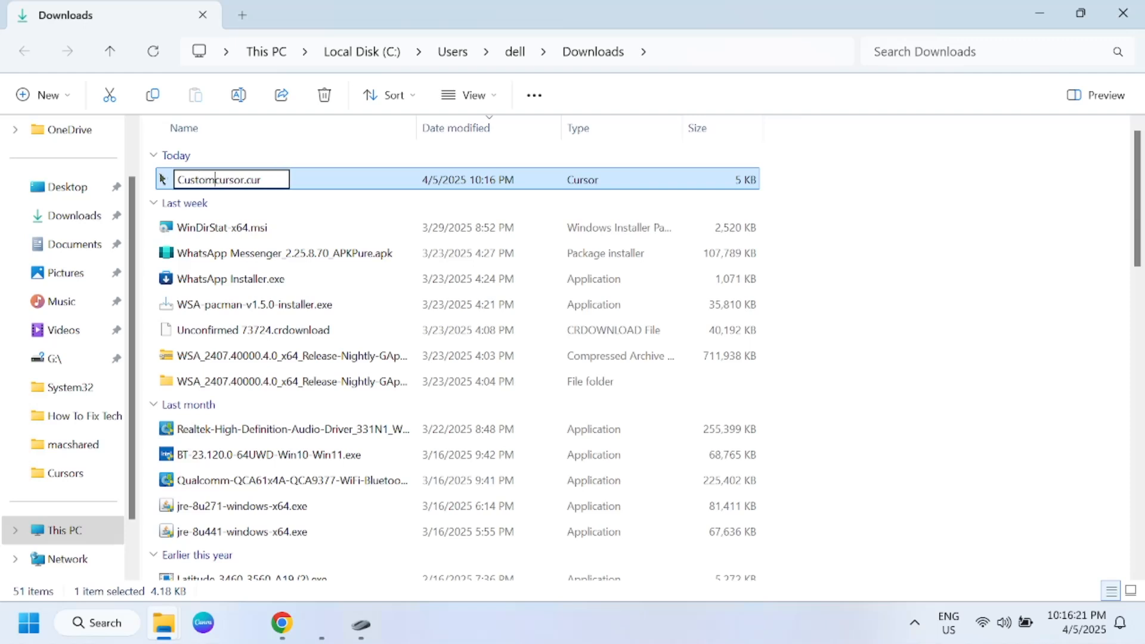
text(New)
key(Return)
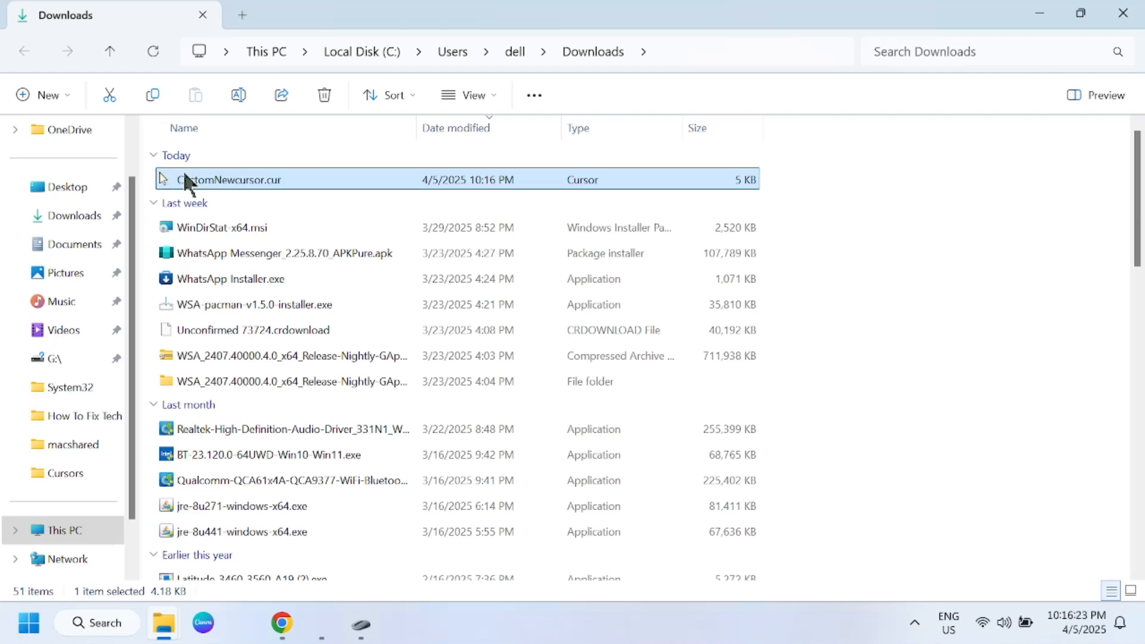
Step: Cut CustomNewcursor.cur and open the Windows\Cursors folder on Local Disk (C:)
right_click(235, 179)
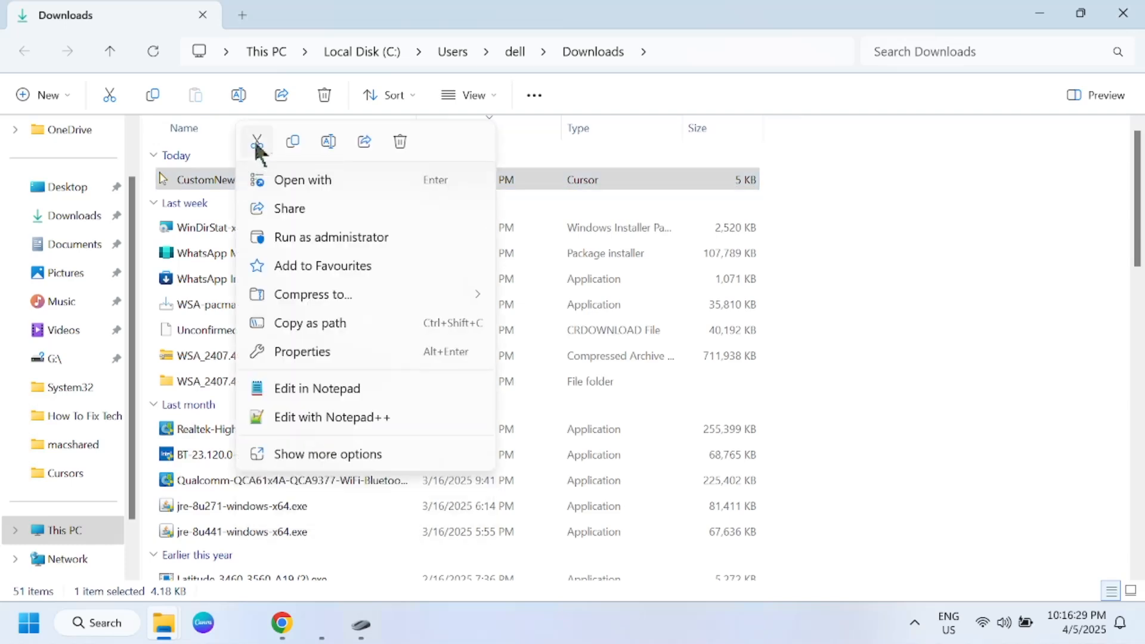
click(255, 141)
click(84, 533)
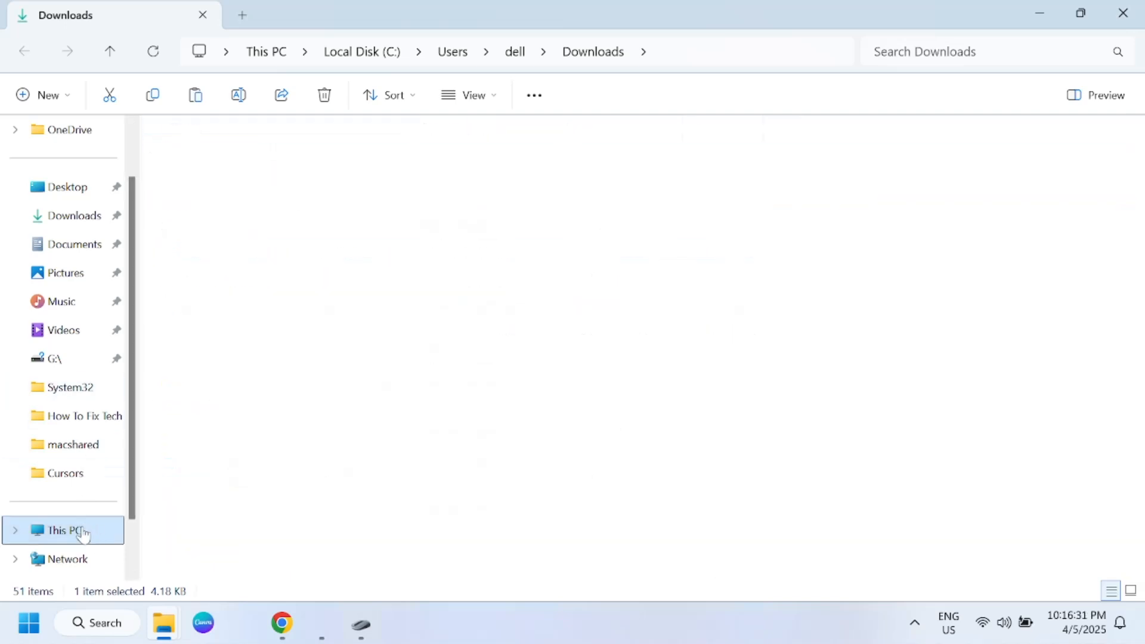
click(269, 239)
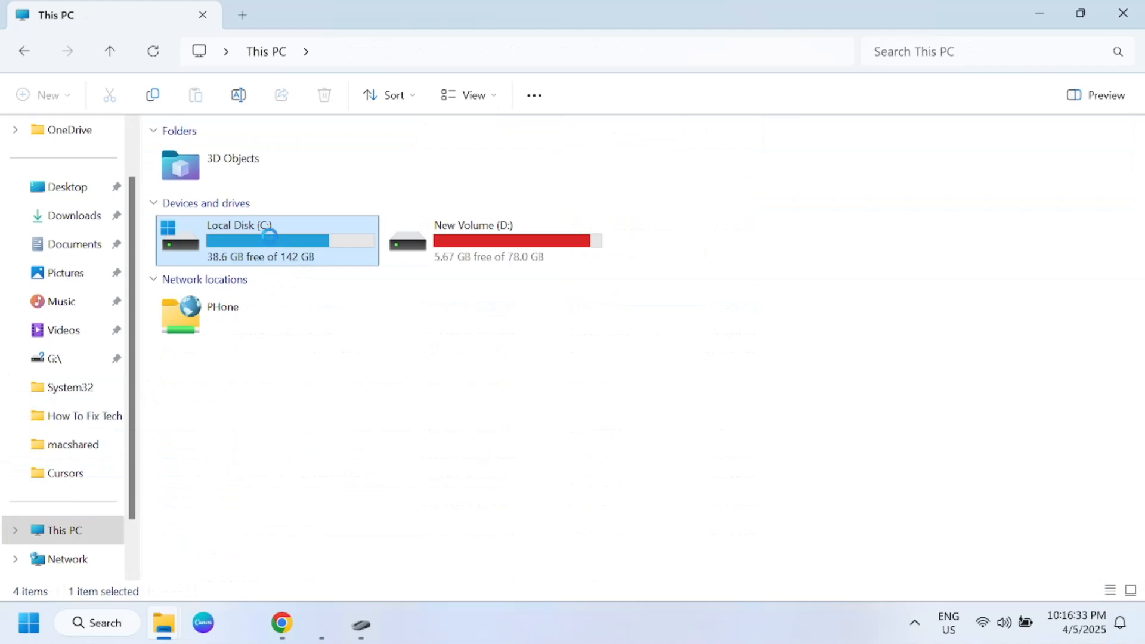
scroll(223, 507, down, 2)
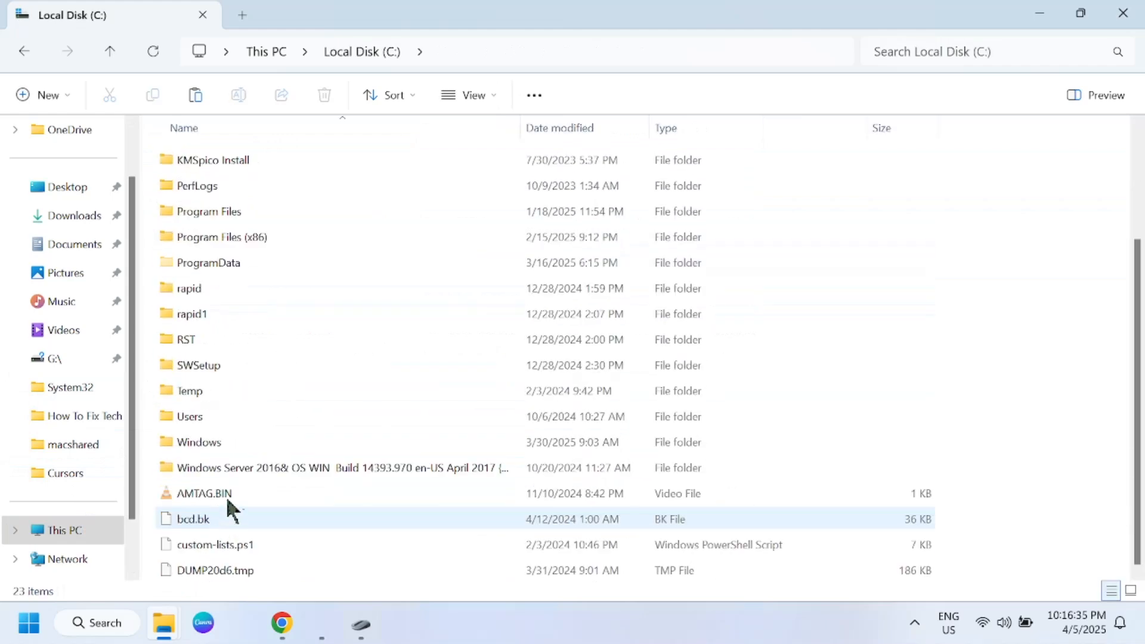
double_click(210, 438)
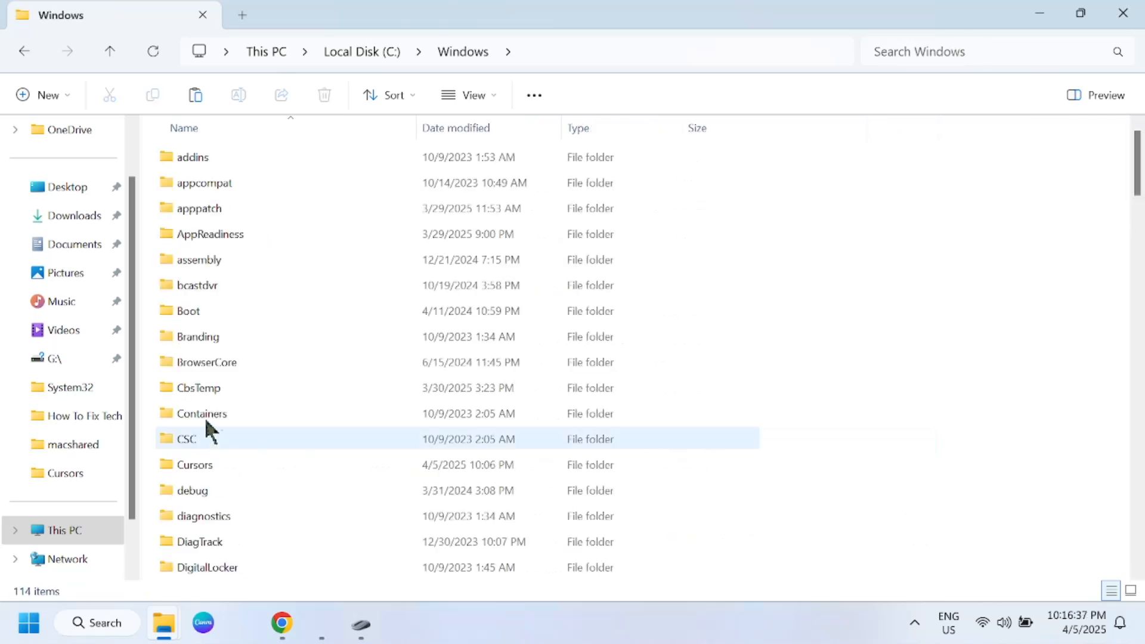
click(206, 353)
key(Down)
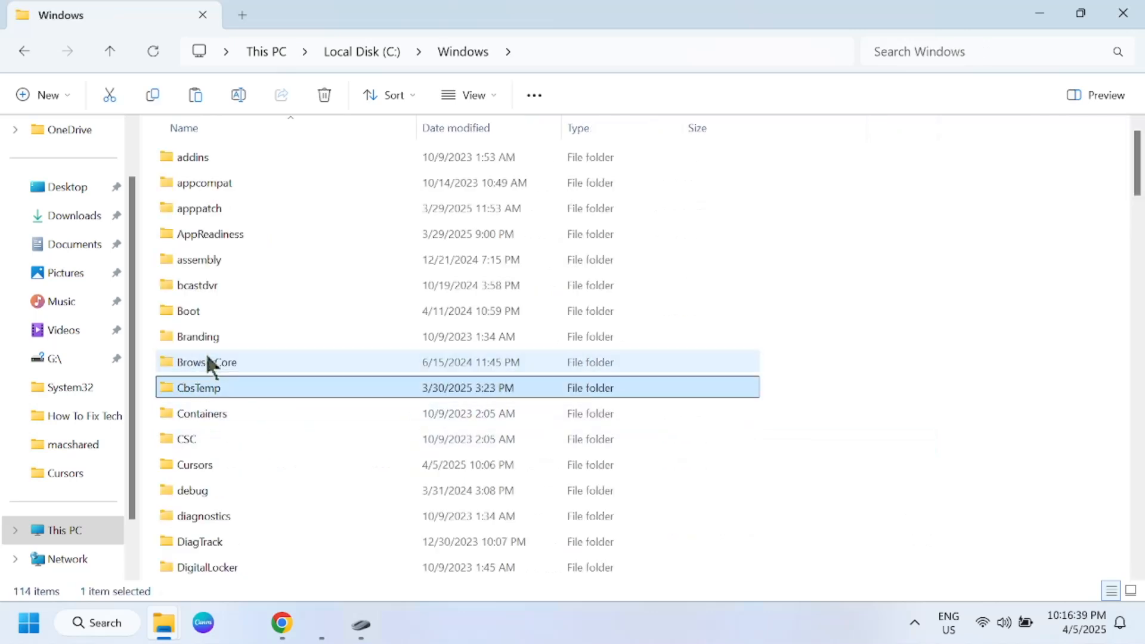
double_click(202, 463)
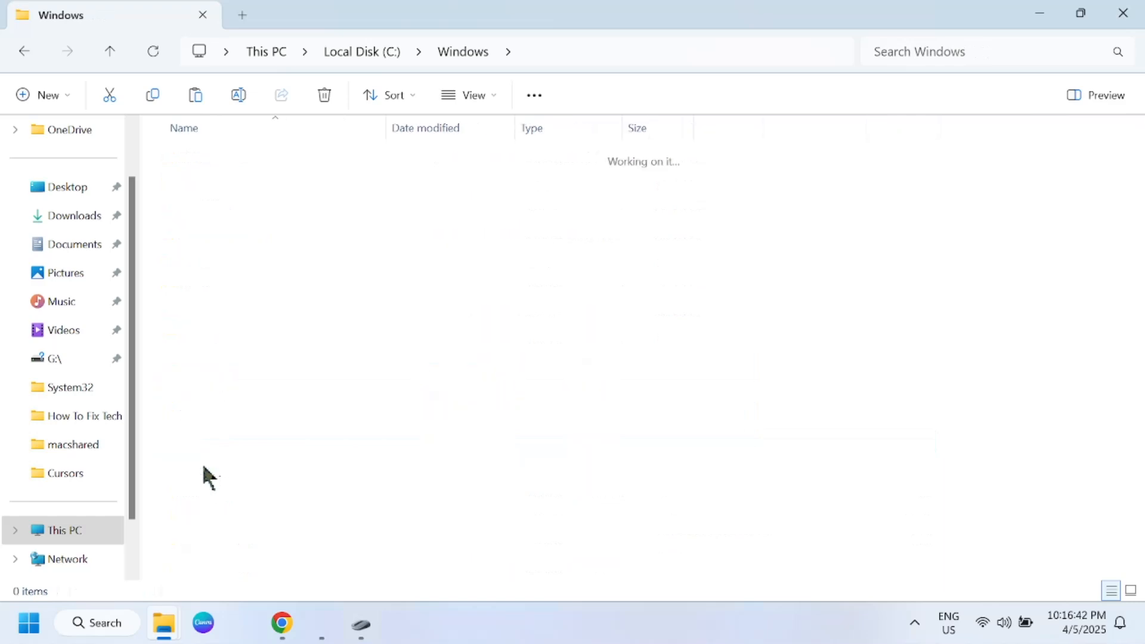
Step: Paste the cut cursor file into the Cursors folder and approve the move
right_click(810, 200)
key(Escape)
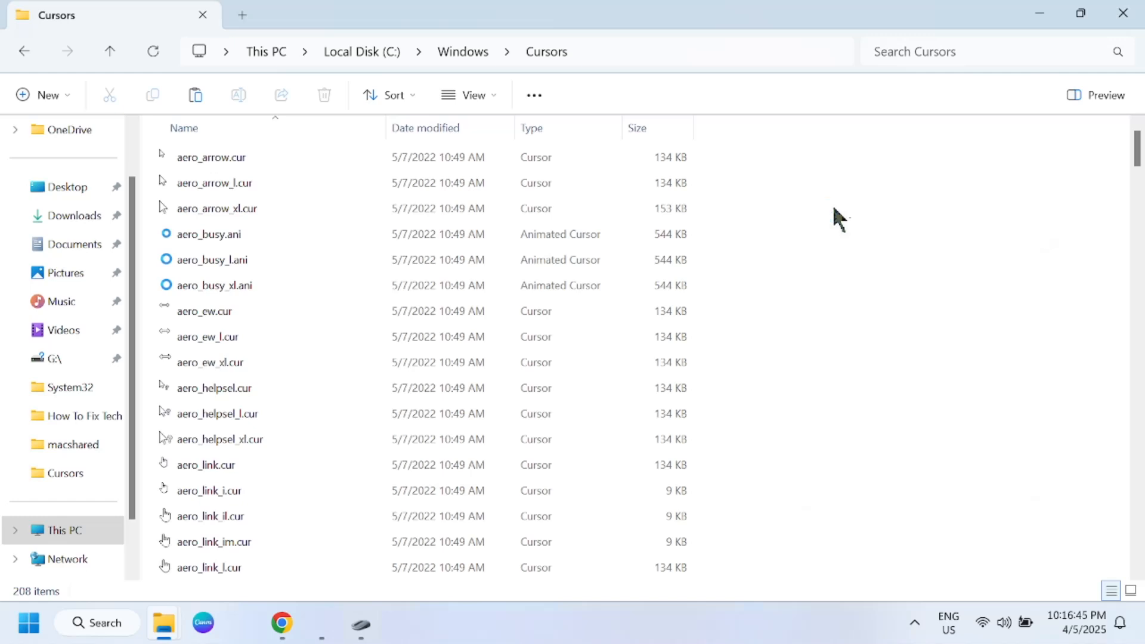
key(ctrl+v)
click(532, 256)
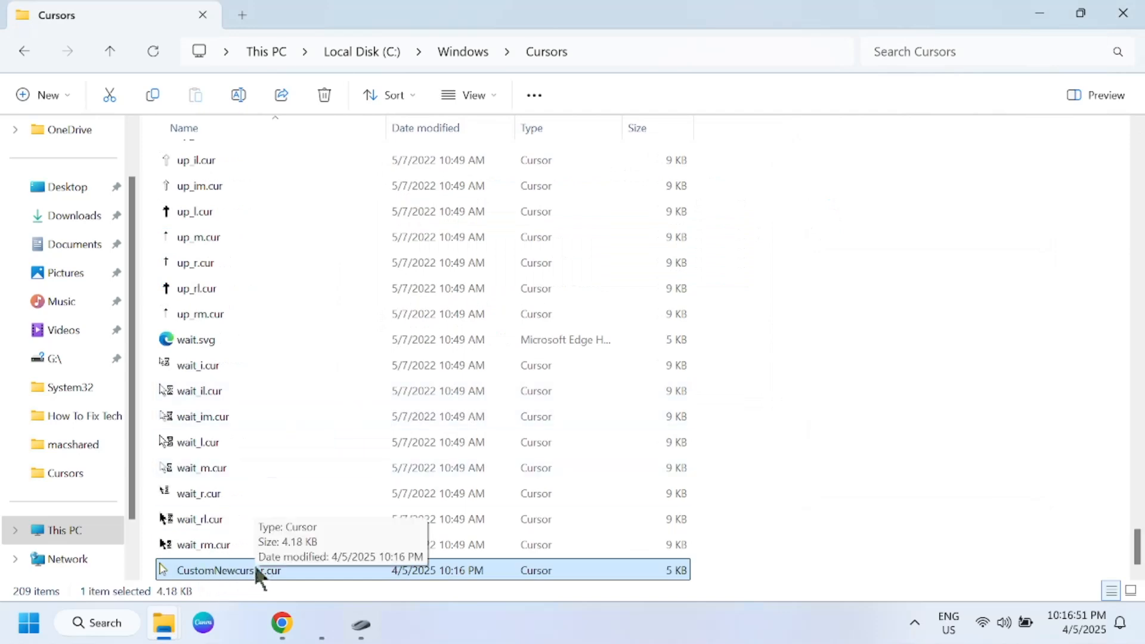
Step: In Mouse Properties, assign CustomNewcursor.cur to the Normal Select pointer, then apply the change and close the dialog
click(358, 631)
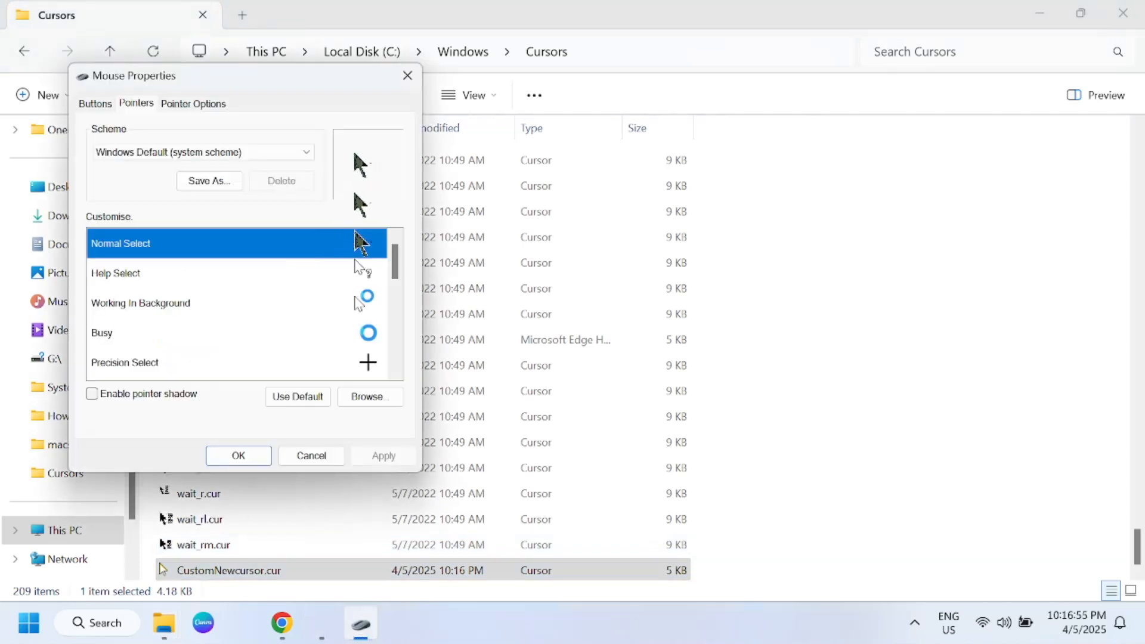
click(375, 400)
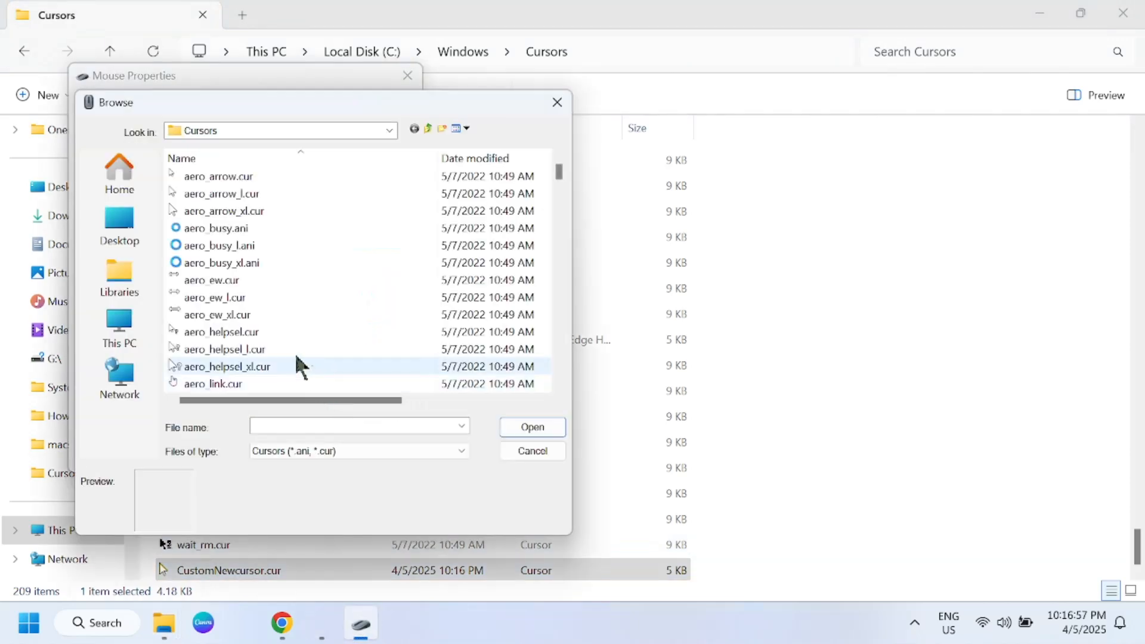
click(254, 332)
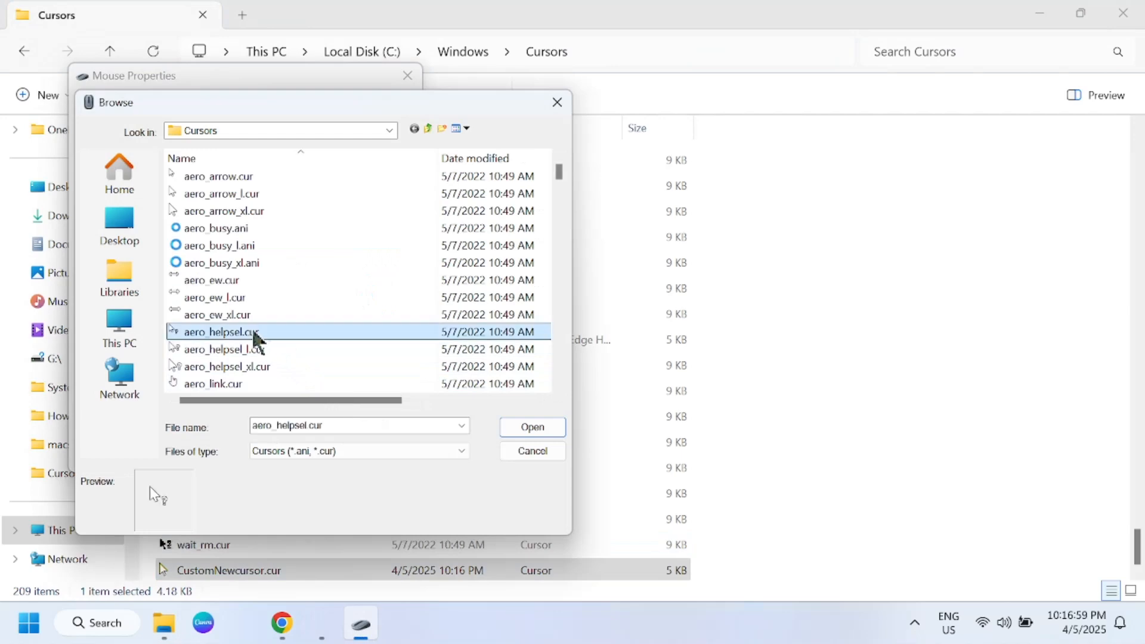
key(c)
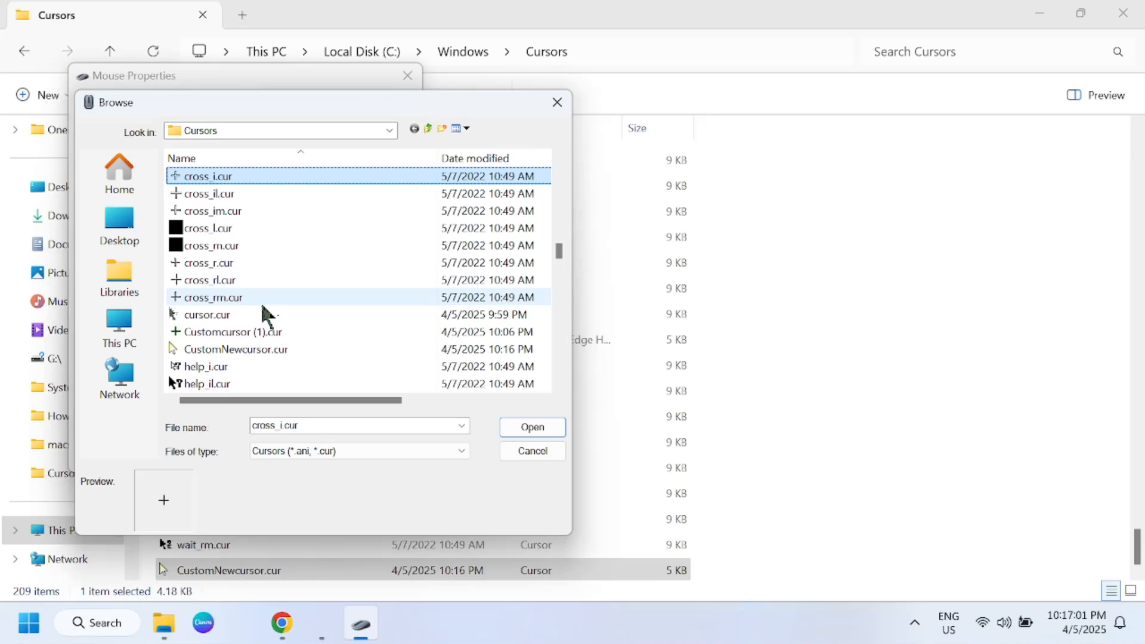
click(255, 350)
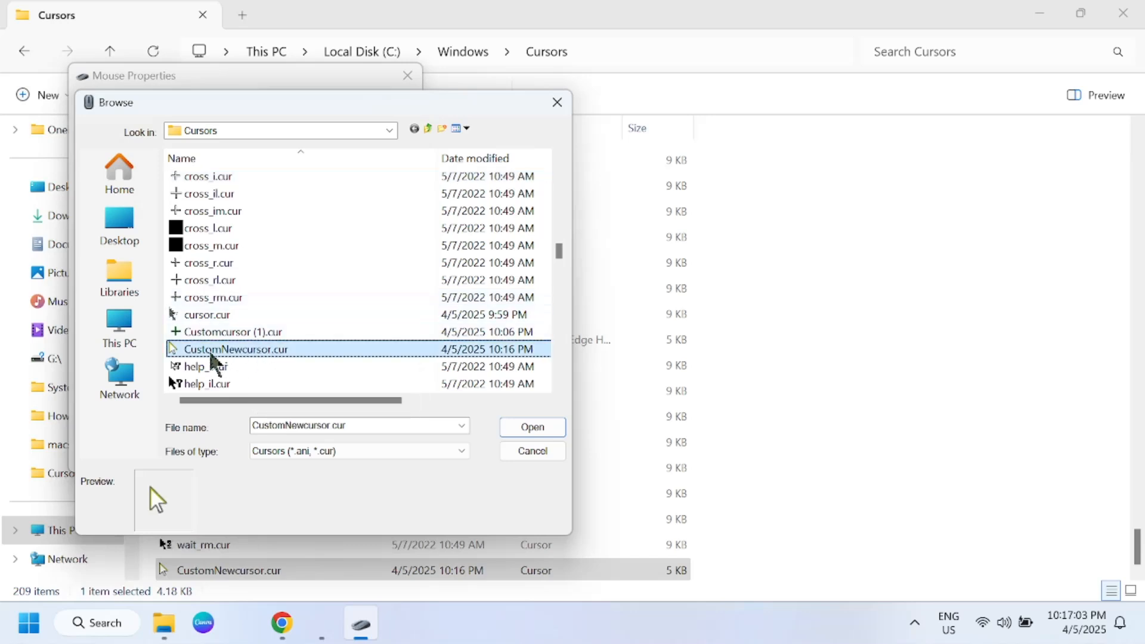
click(533, 427)
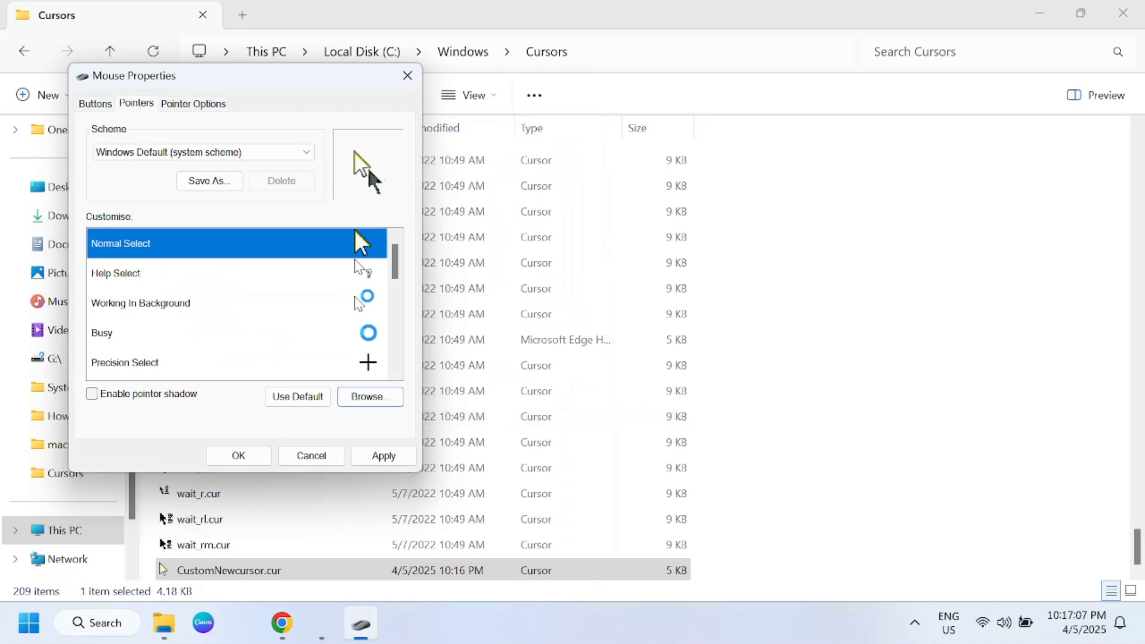
click(385, 456)
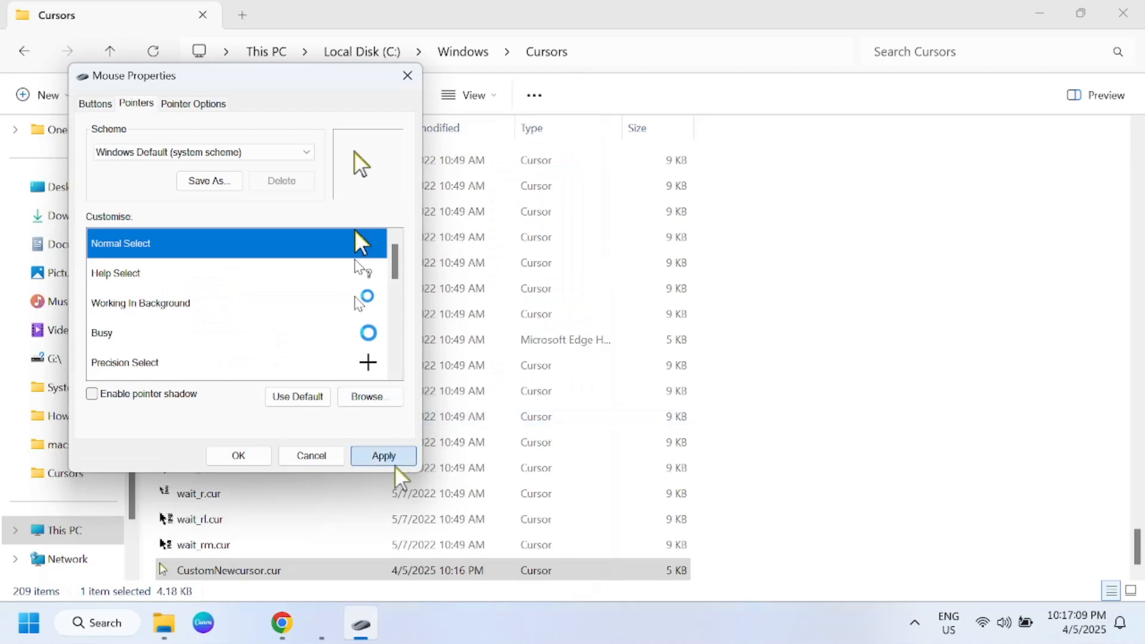
click(240, 456)
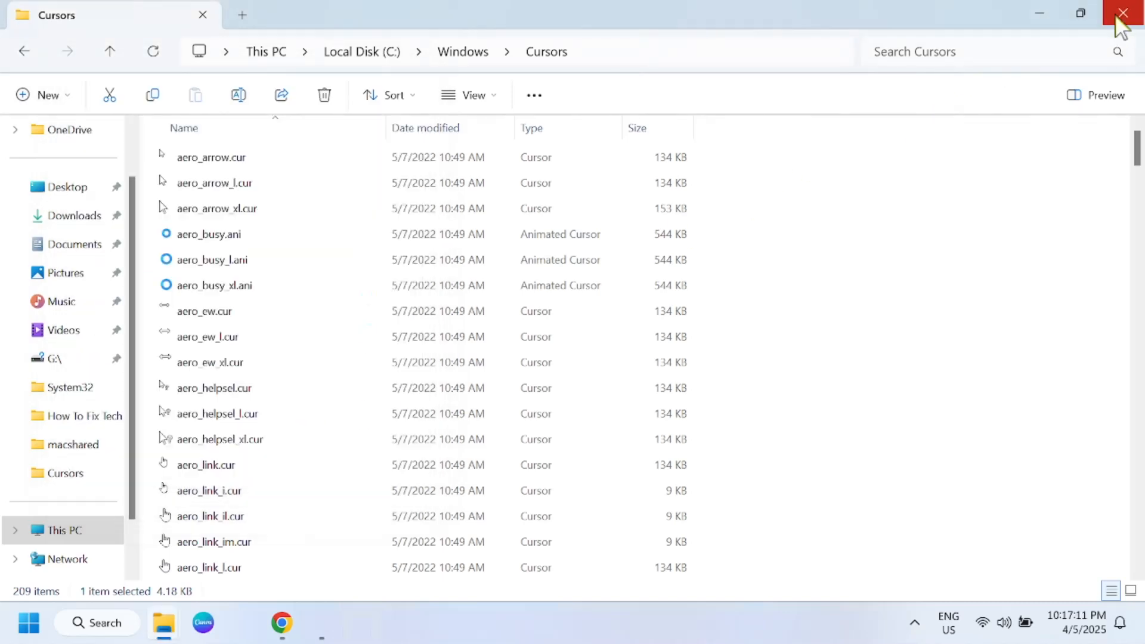
Step: Clear the desktop by closing the open File Explorer windows and minimising Chrome
click(1121, 14)
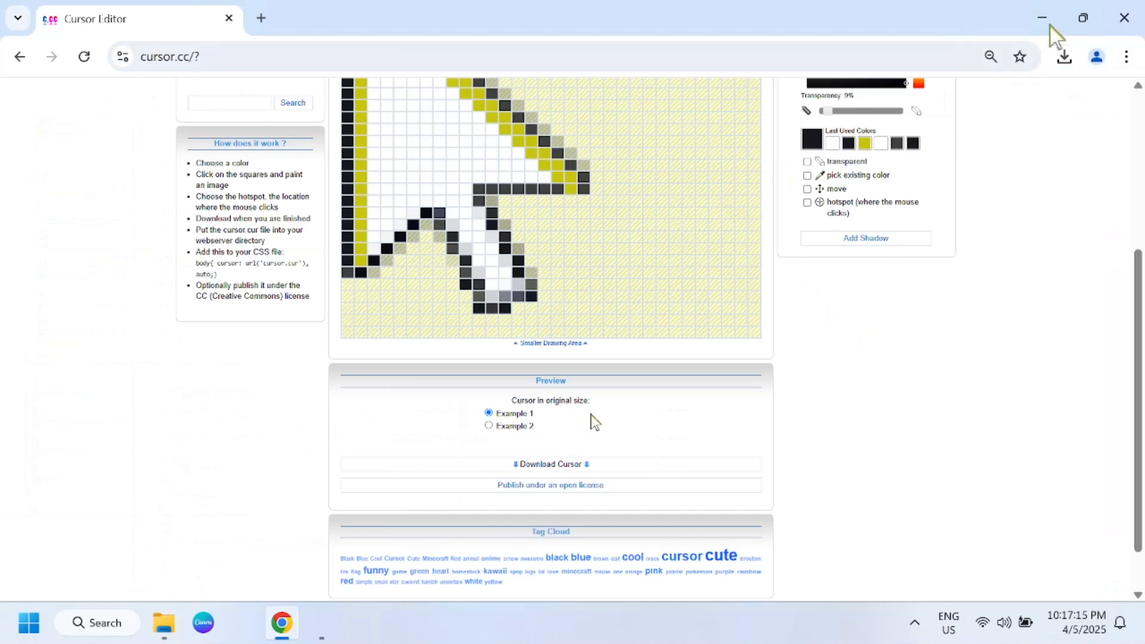
click(1018, 26)
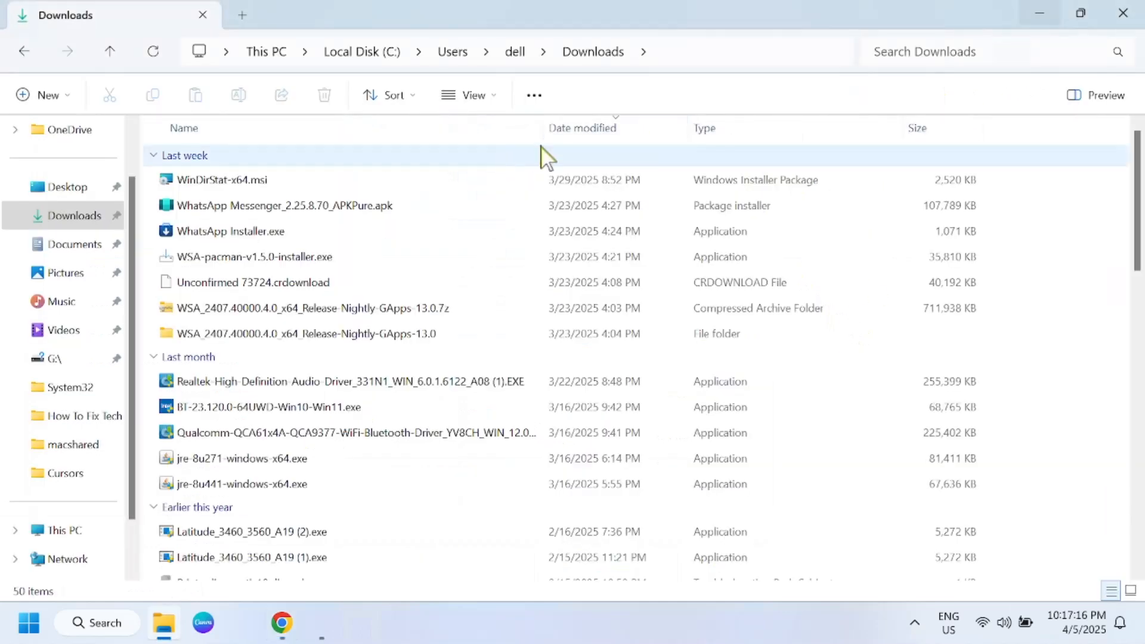
click(1125, 16)
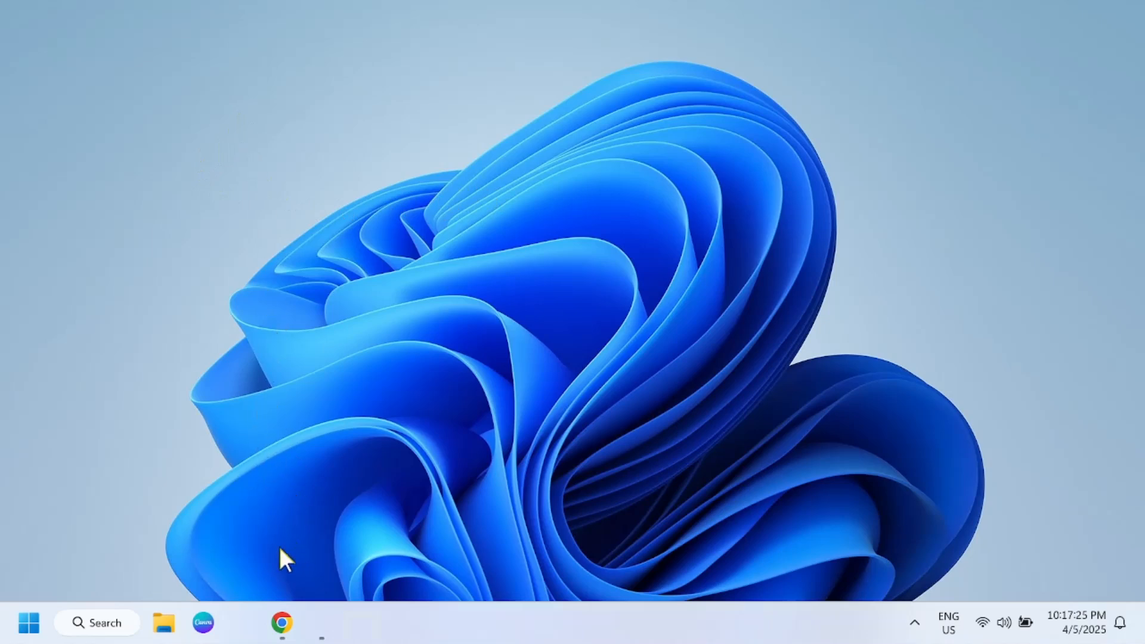
Step: In Mouse Properties, browse the cursor files for the Normal Select pointer and preview Customcursor (1).cur and cursor.cur
click(321, 623)
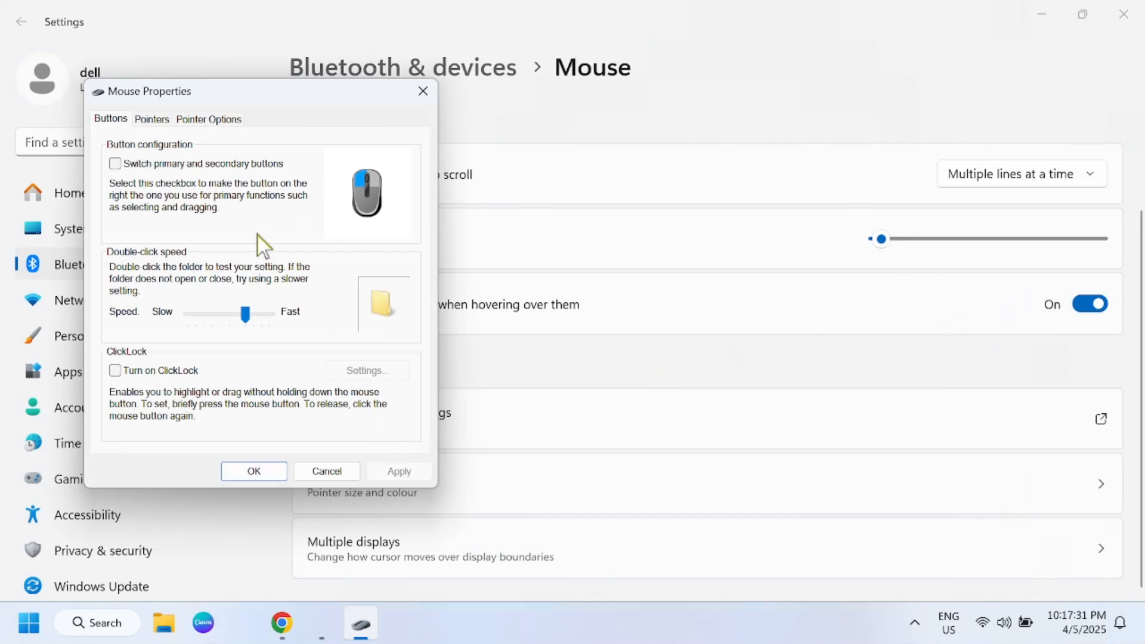
click(154, 115)
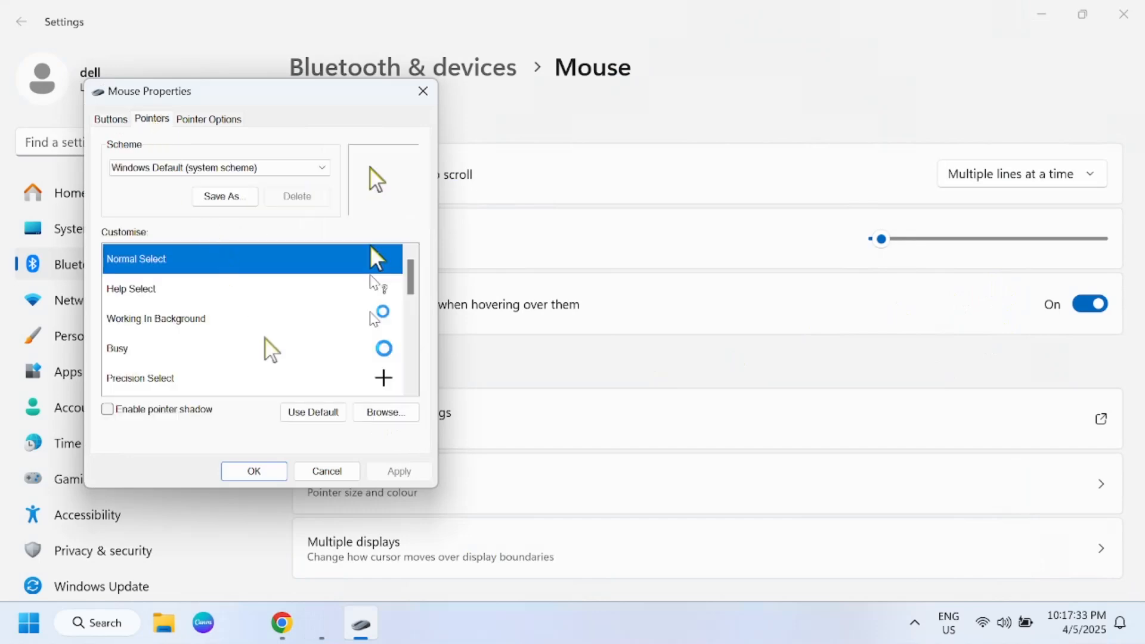
click(385, 412)
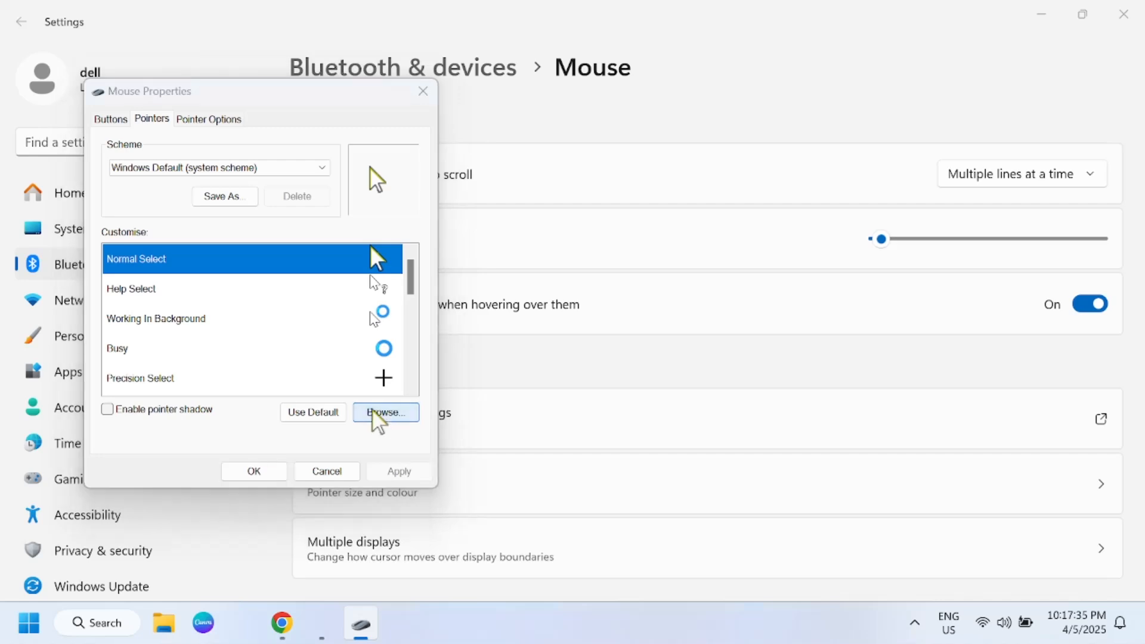
click(255, 341)
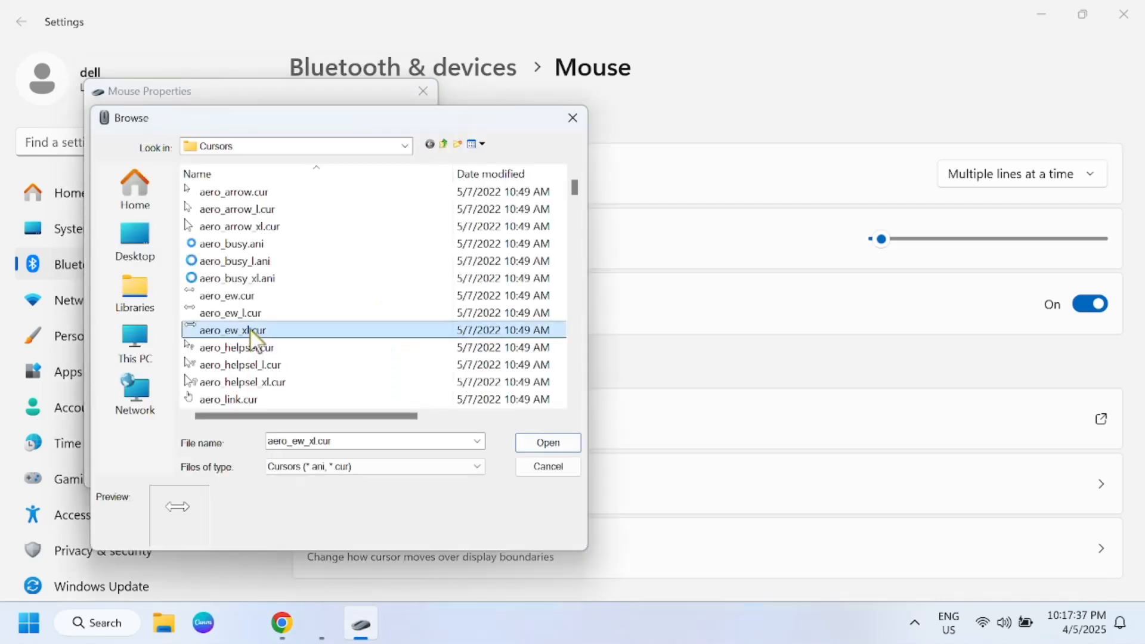
key(c)
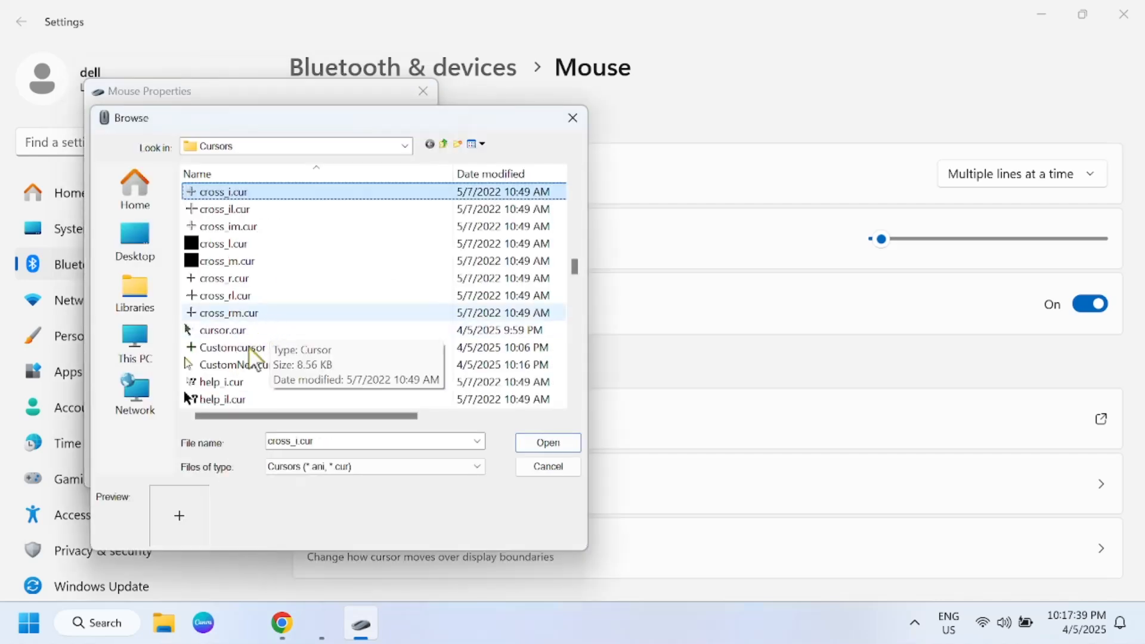
click(253, 351)
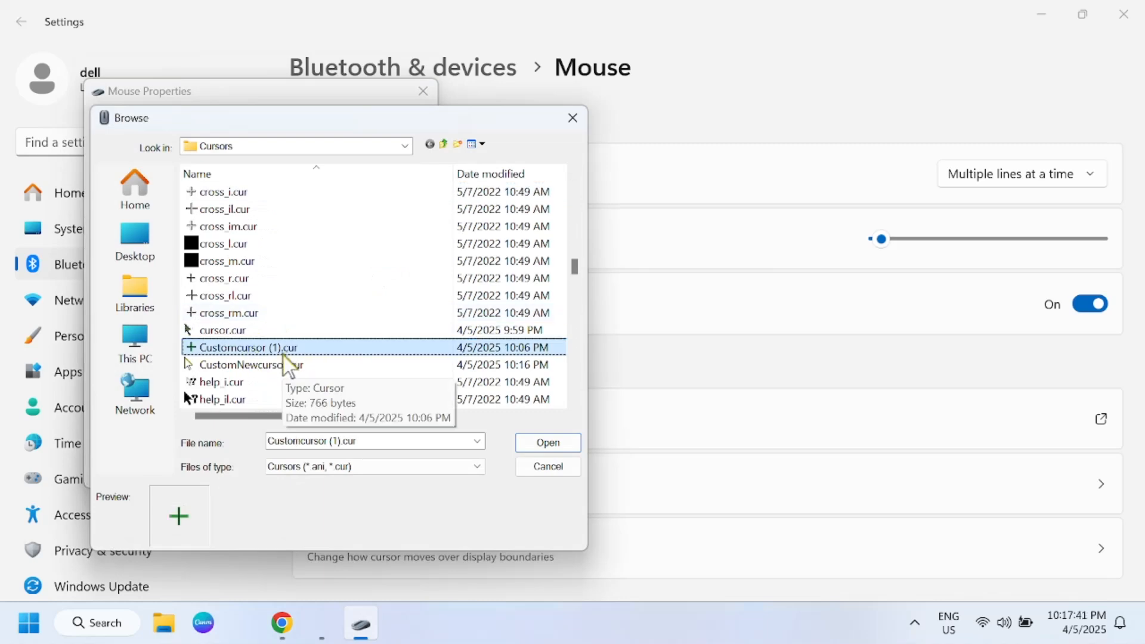
click(223, 332)
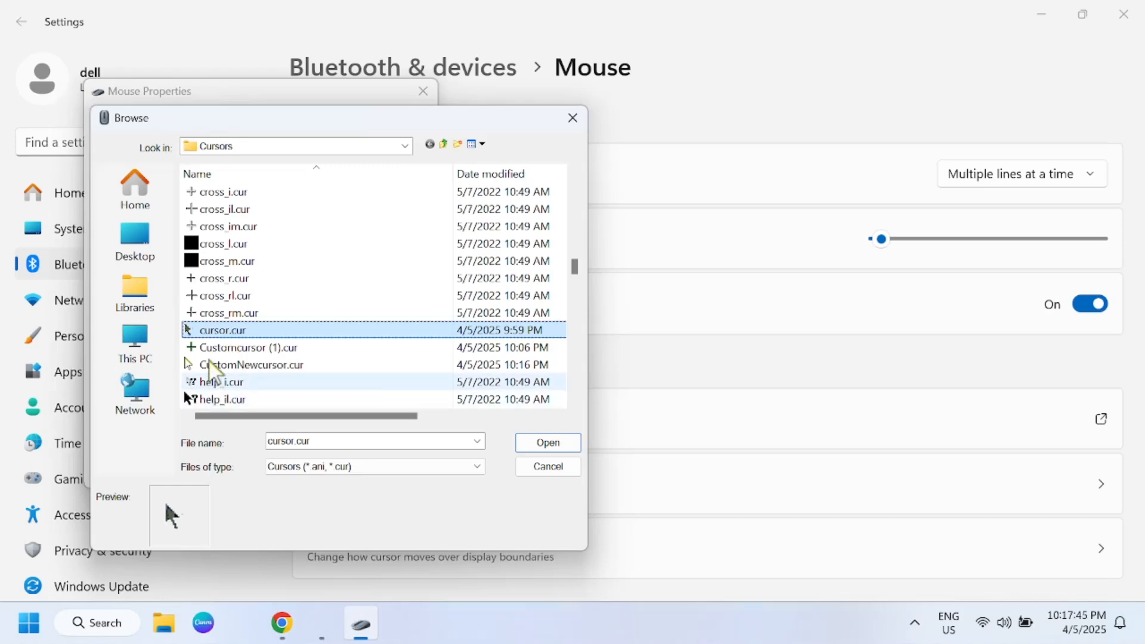
scroll(237, 386, down, 1)
scroll(238, 388, down, 1)
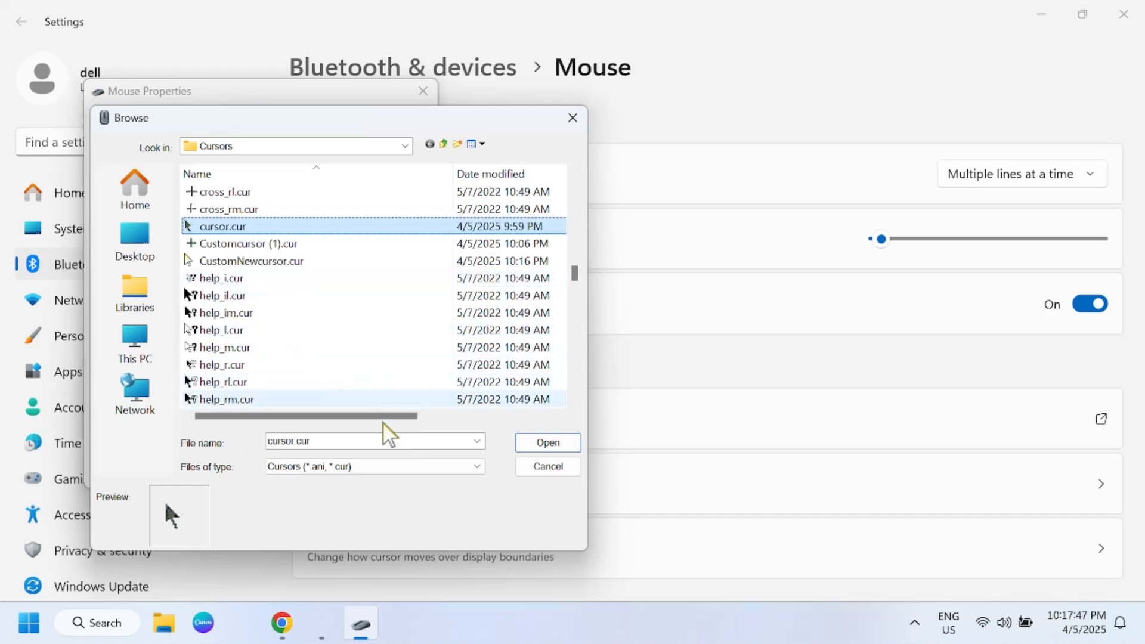
Step: Switch to cursor.cc in Chrome and import aero_arrow.cur from the Windows\Cursors folder into the cursor editor
click(282, 622)
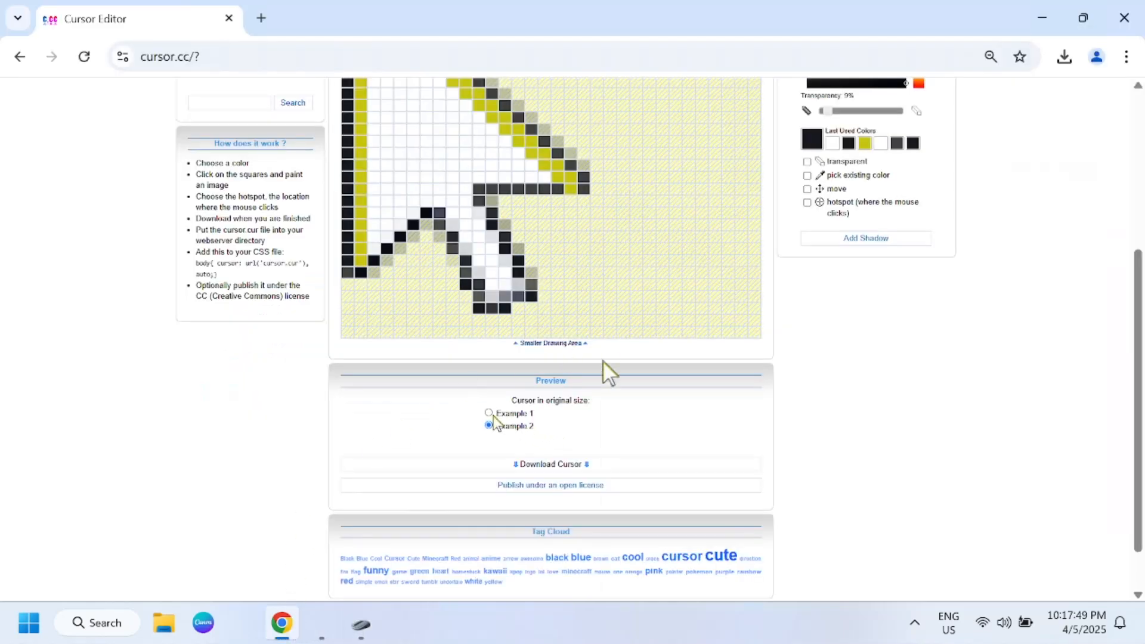
click(490, 413)
scroll(504, 420, up, 5)
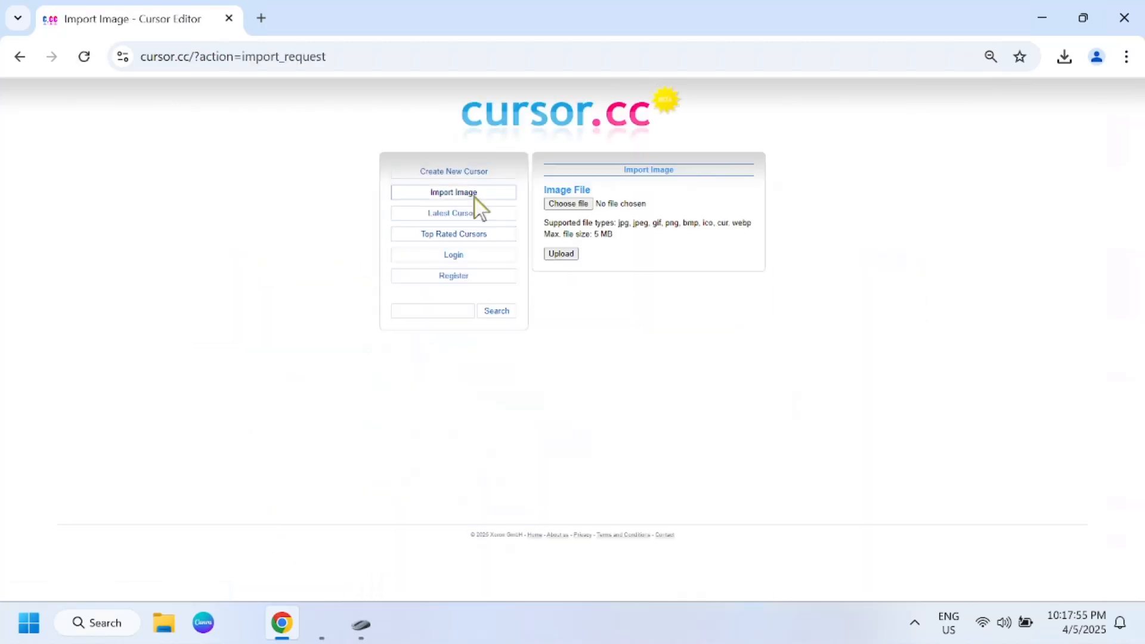
click(569, 205)
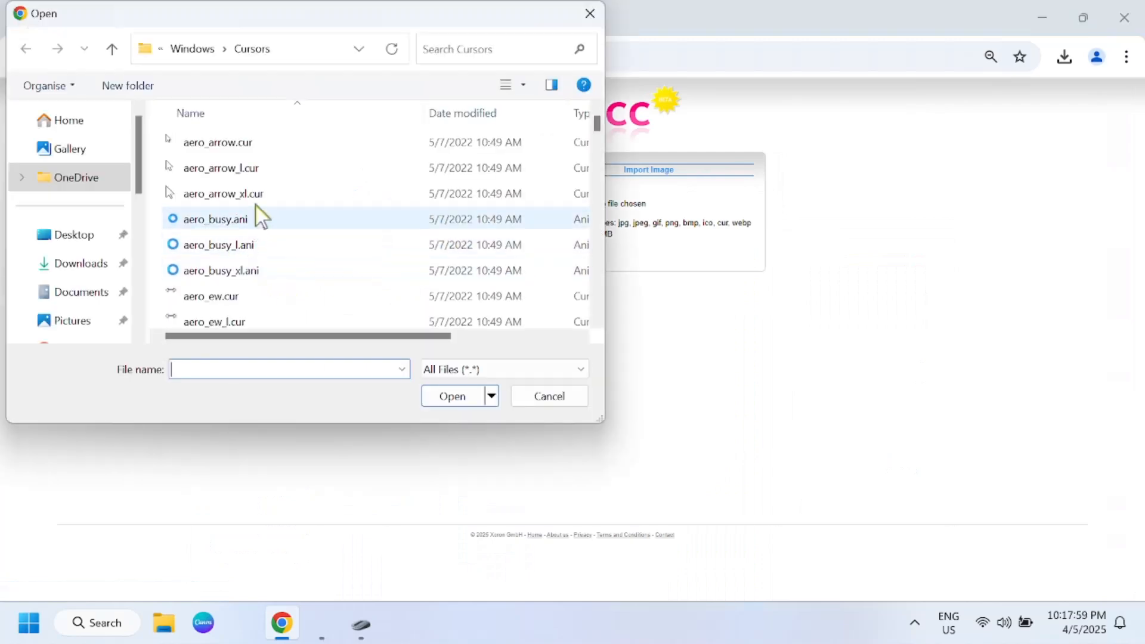
click(243, 147)
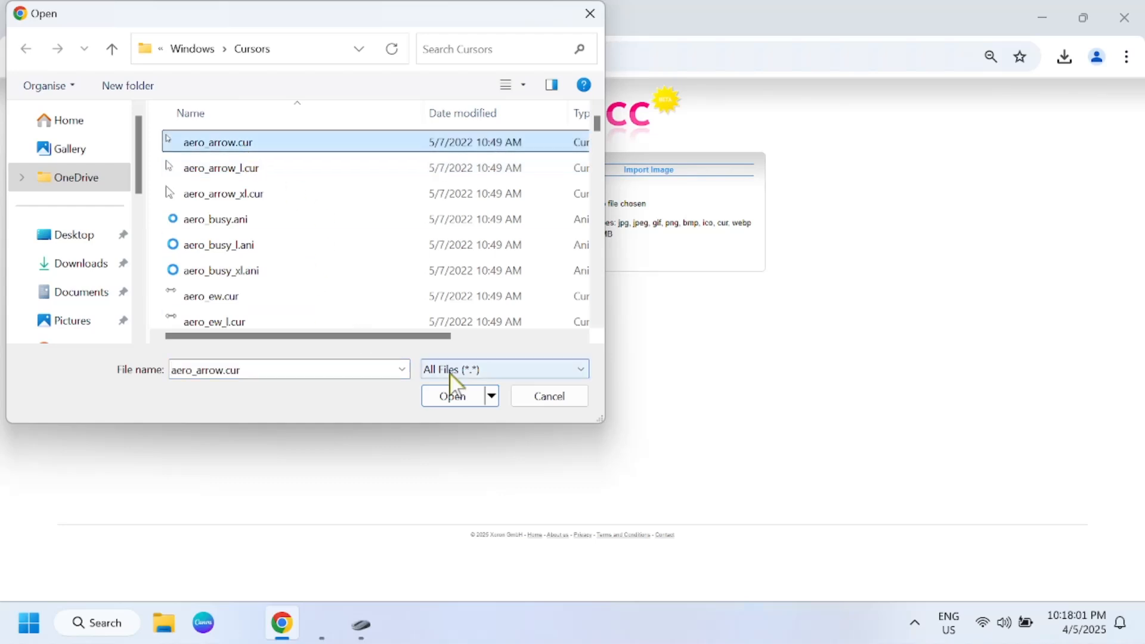
click(452, 396)
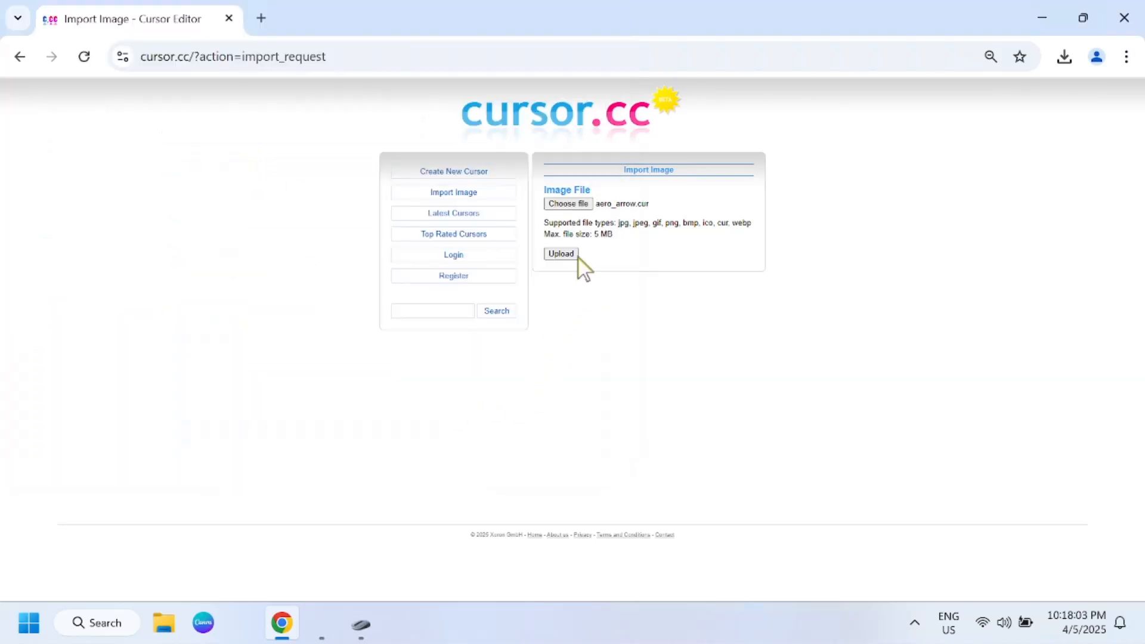
click(559, 254)
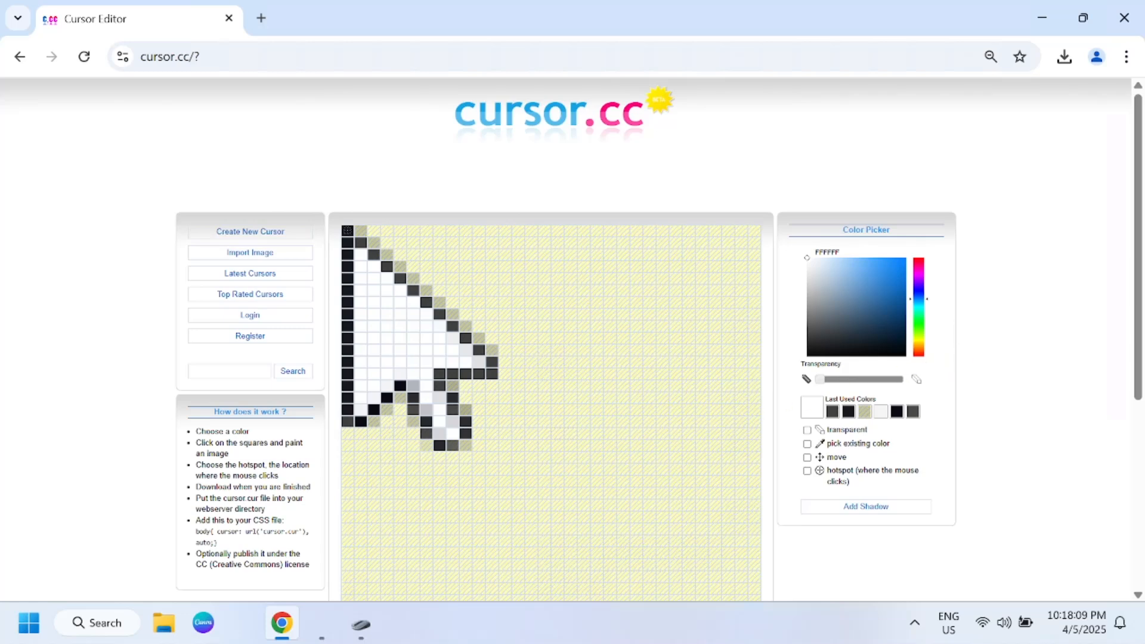
Step: Paint the arrow's white interior green (2FA315) and repair the overpainted pixels of its left outline in near-black
click(918, 326)
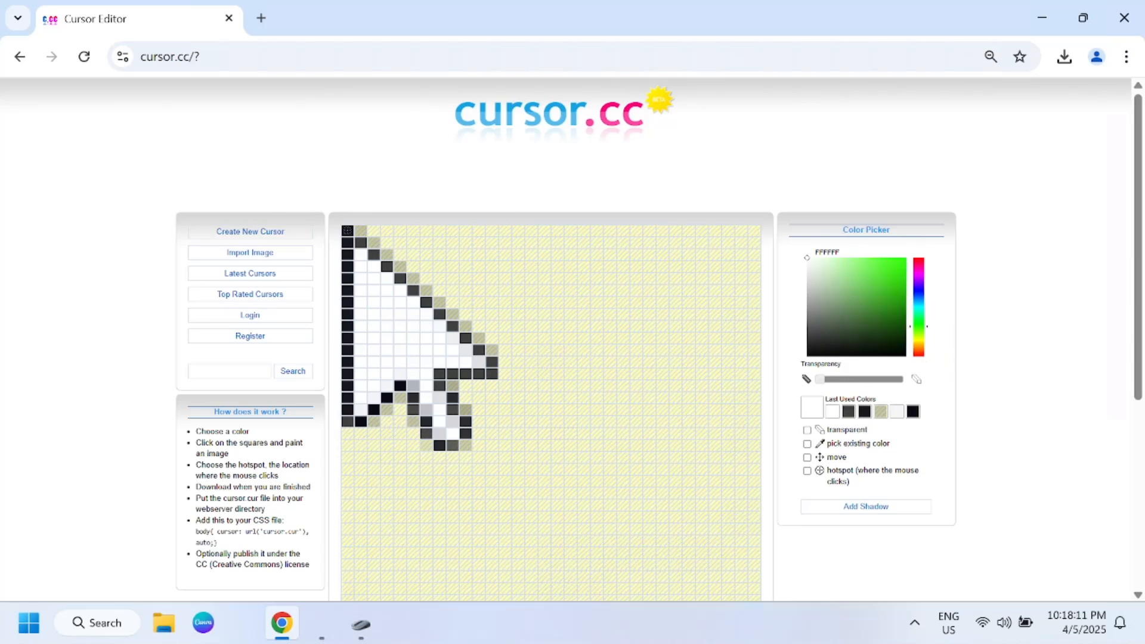
click(892, 293)
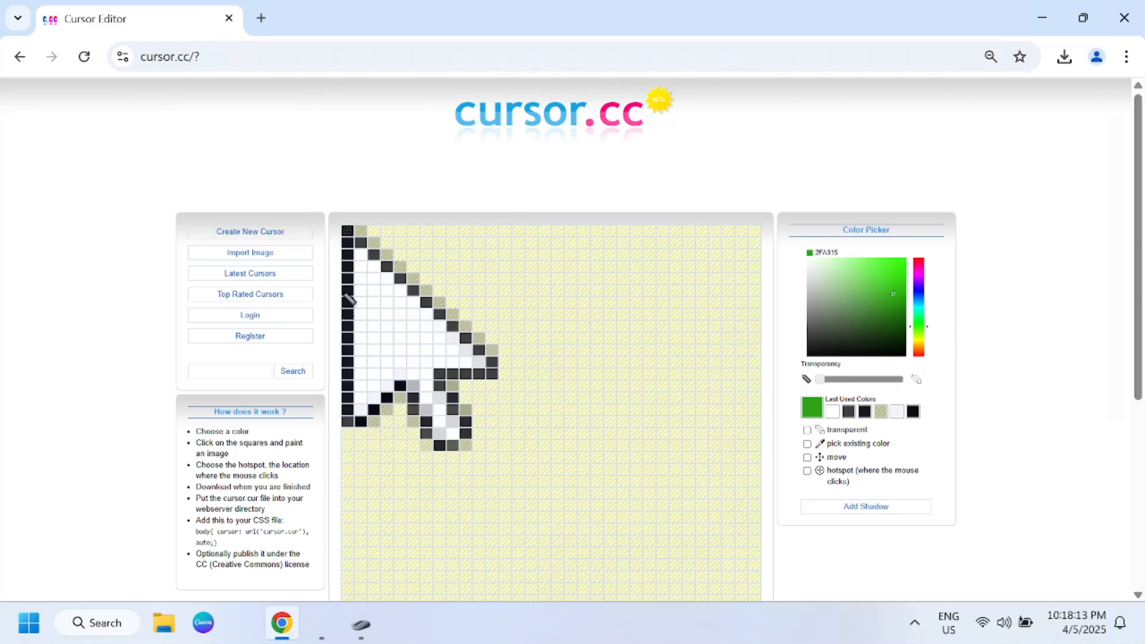
mouse_move(362, 260)
mouse_down()
mouse_move(365, 417)
mouse_move(436, 367)
mouse_move(481, 360)
mouse_move(391, 301)
mouse_move(376, 272)
mouse_move(434, 322)
mouse_move(382, 307)
mouse_move(360, 281)
mouse_move(380, 367)
mouse_move(404, 374)
mouse_move(434, 356)
mouse_move(394, 325)
mouse_move(384, 338)
mouse_move(418, 357)
mouse_move(400, 352)
mouse_move(462, 353)
mouse_up()
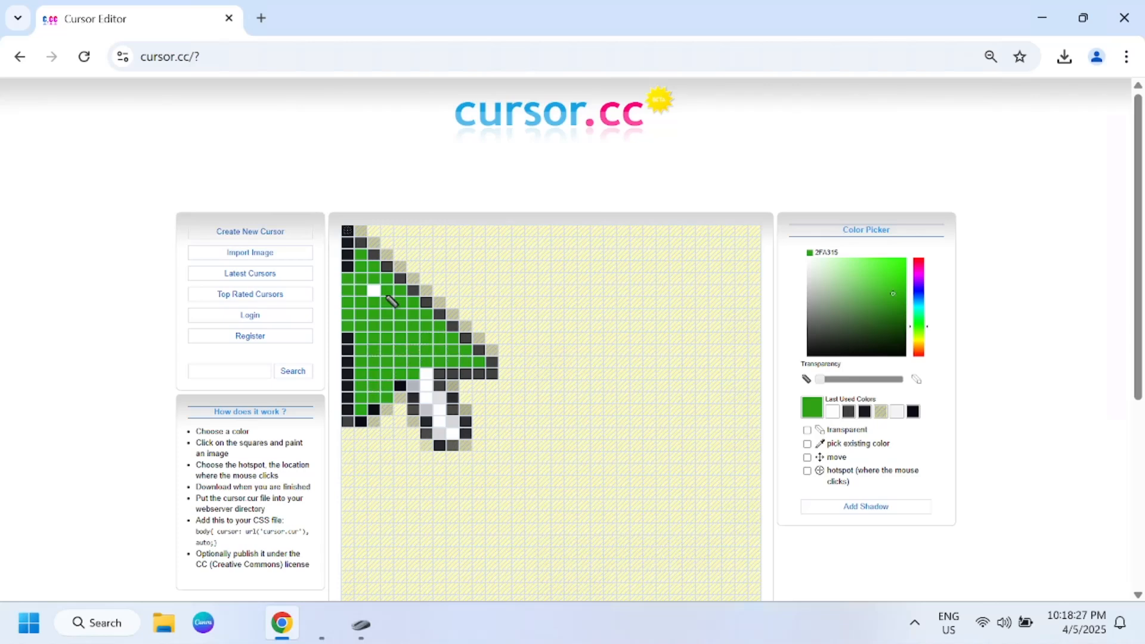
mouse_move(374, 294)
mouse_down()
mouse_move(396, 358)
mouse_move(452, 438)
mouse_move(422, 378)
mouse_move(459, 432)
mouse_up()
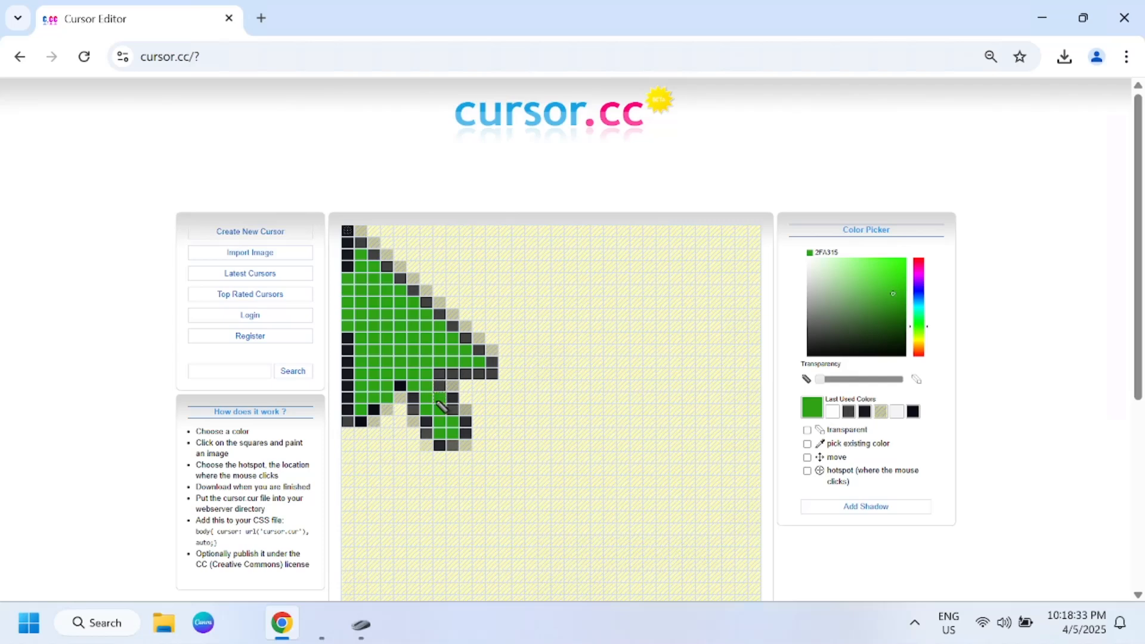
click(864, 411)
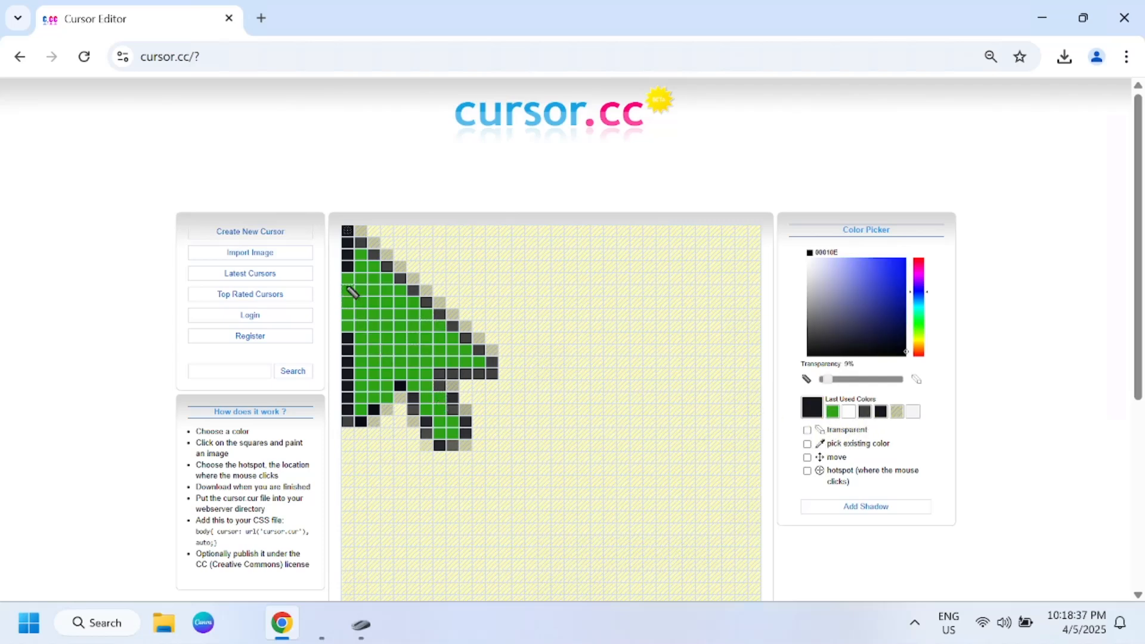
drag(351, 297, 351, 325)
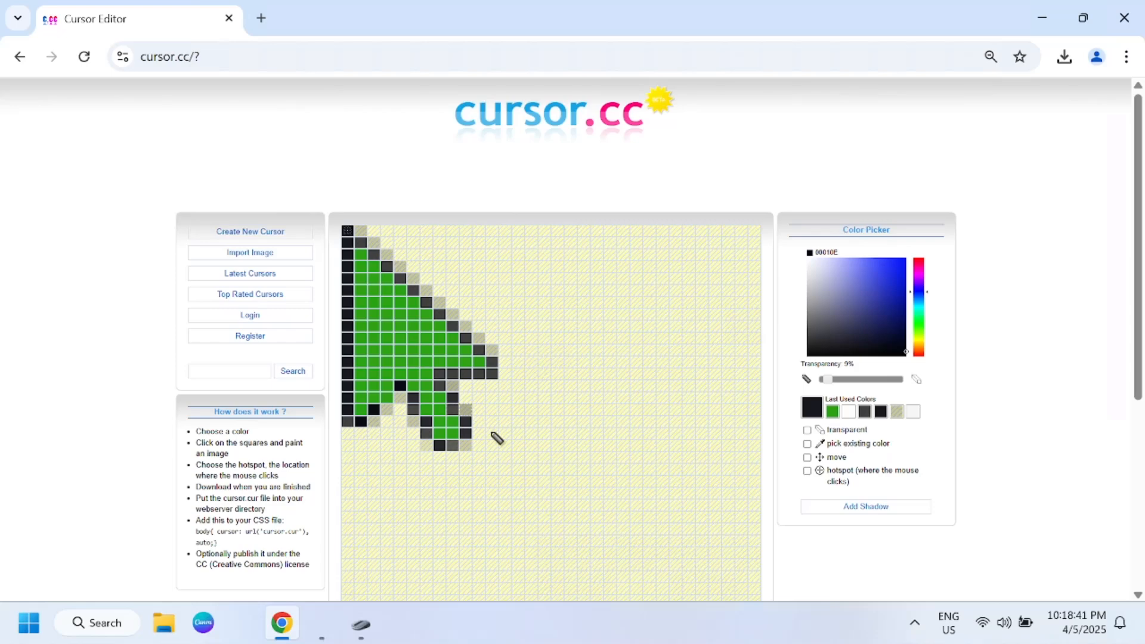
Step: Preview the green cursor in its original size, download it and show the downloaded file in its folder
scroll(513, 387, down, 5)
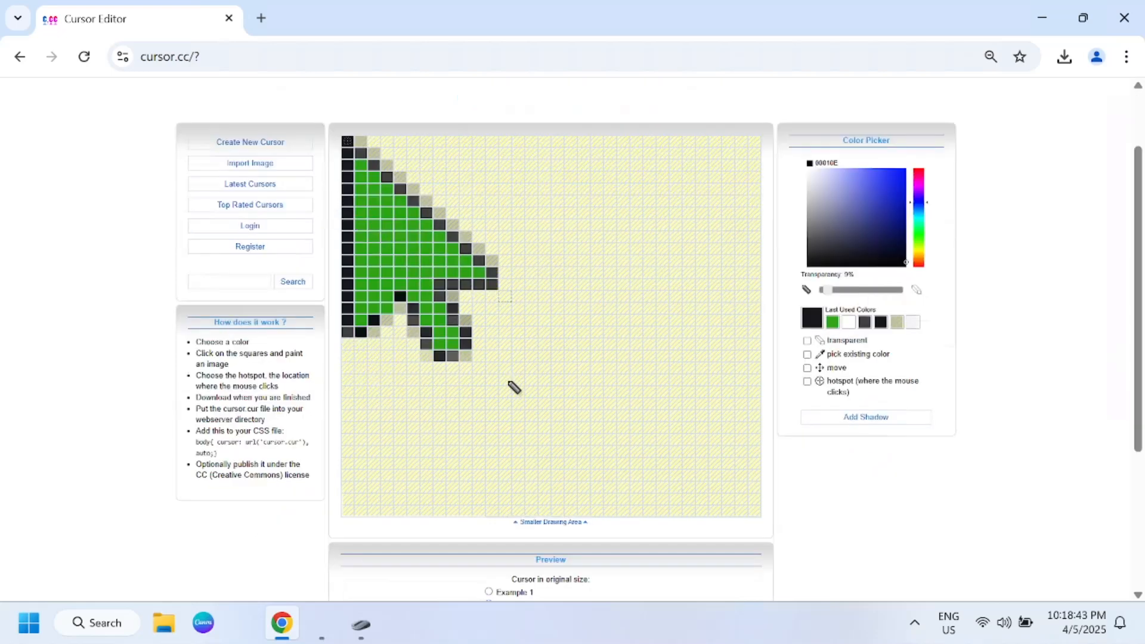
click(489, 426)
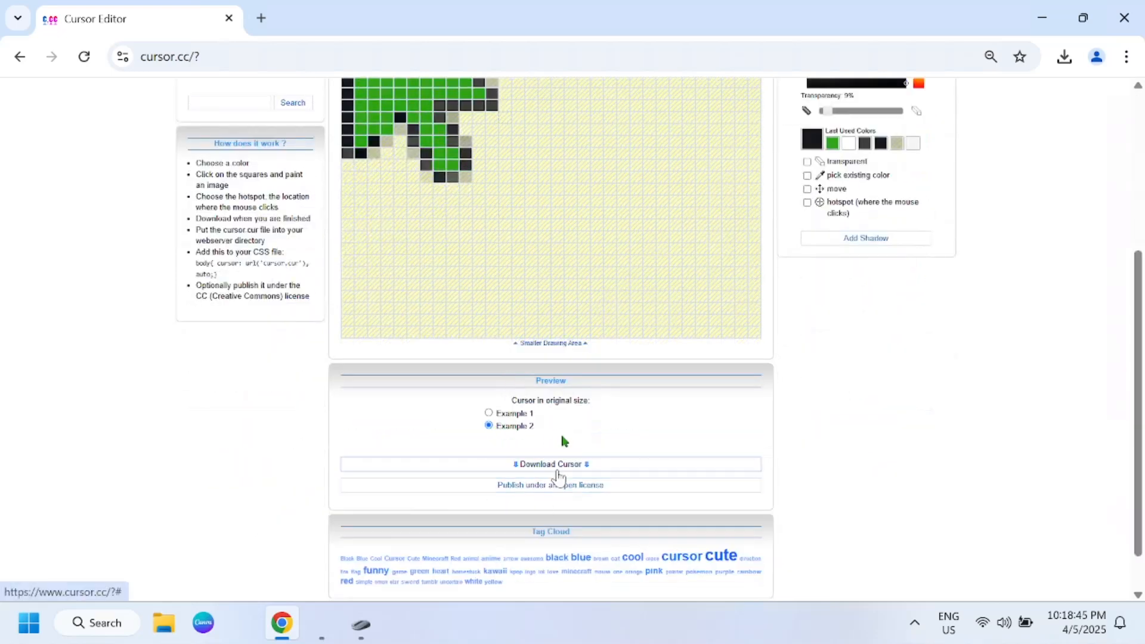
click(558, 469)
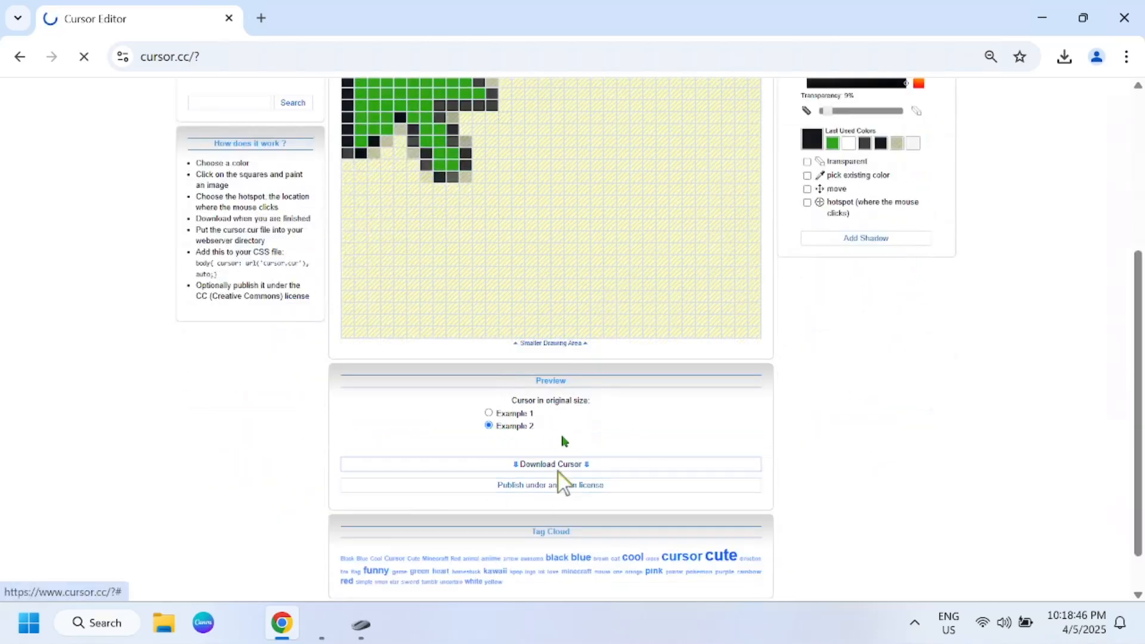
click(1067, 62)
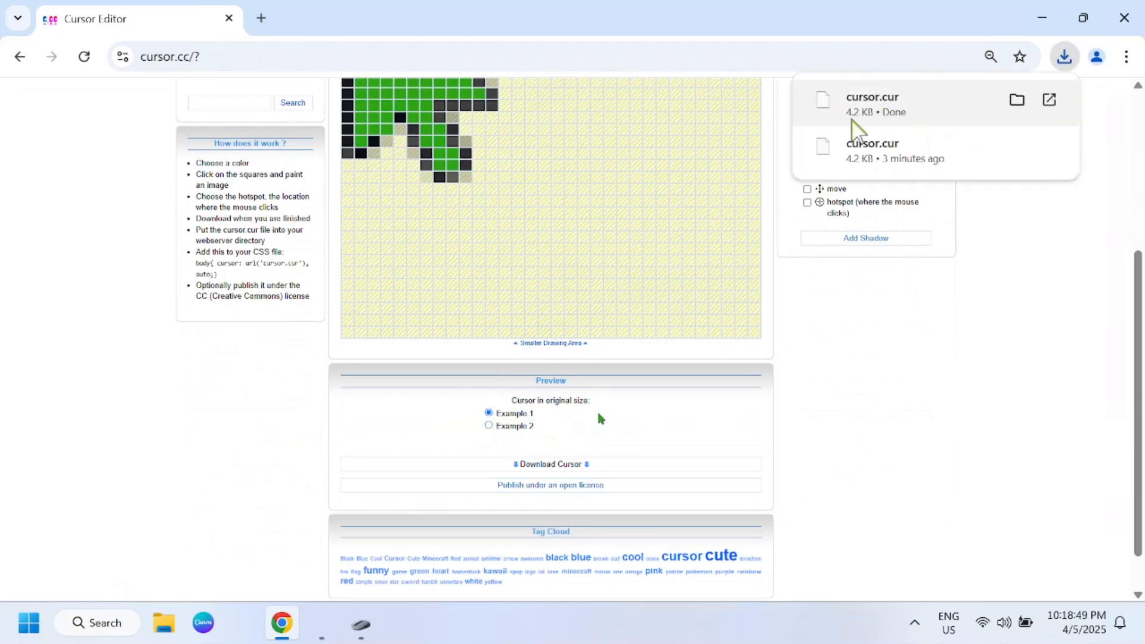
click(1016, 102)
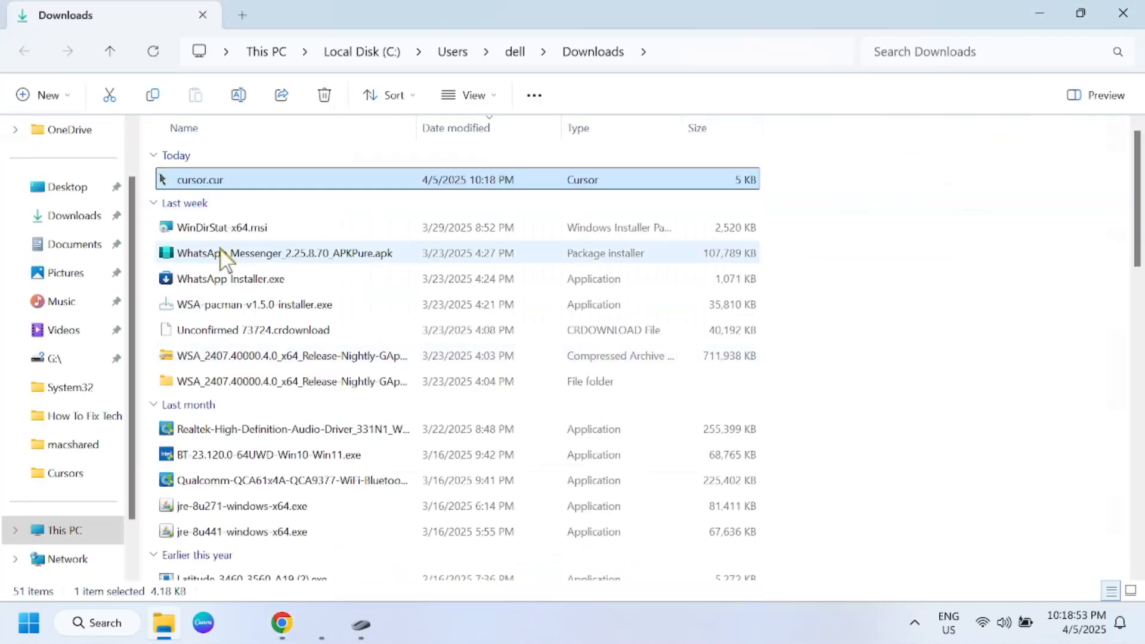
Step: Rename the downloaded cursor.cur file as Greencursor.cur
right_click(218, 181)
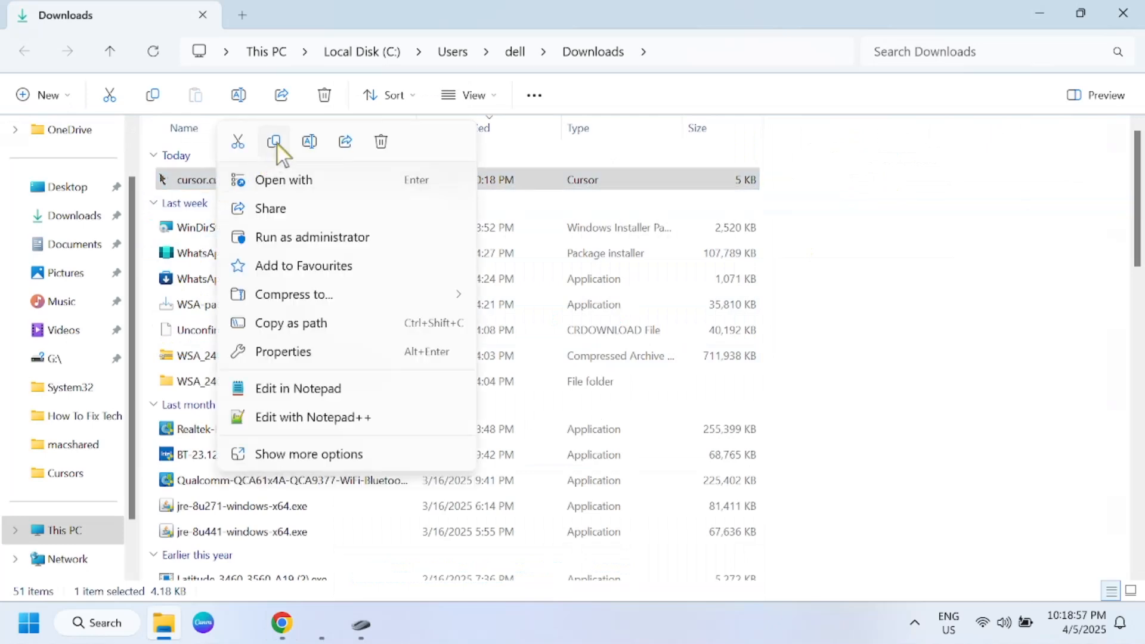
click(308, 142)
key(Left)
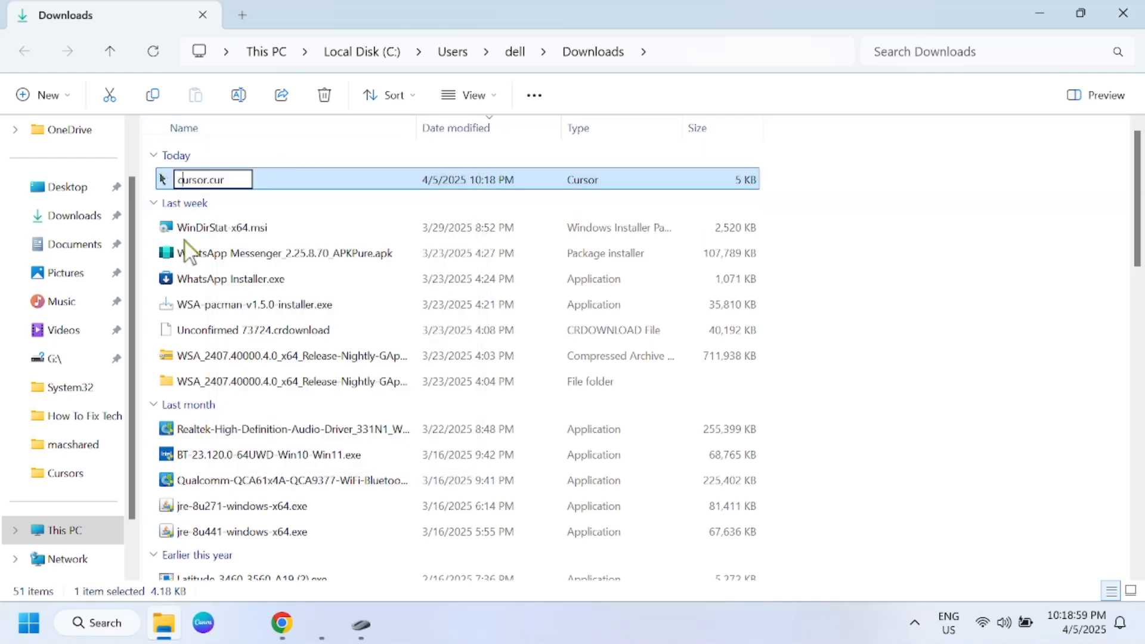
text(Green)
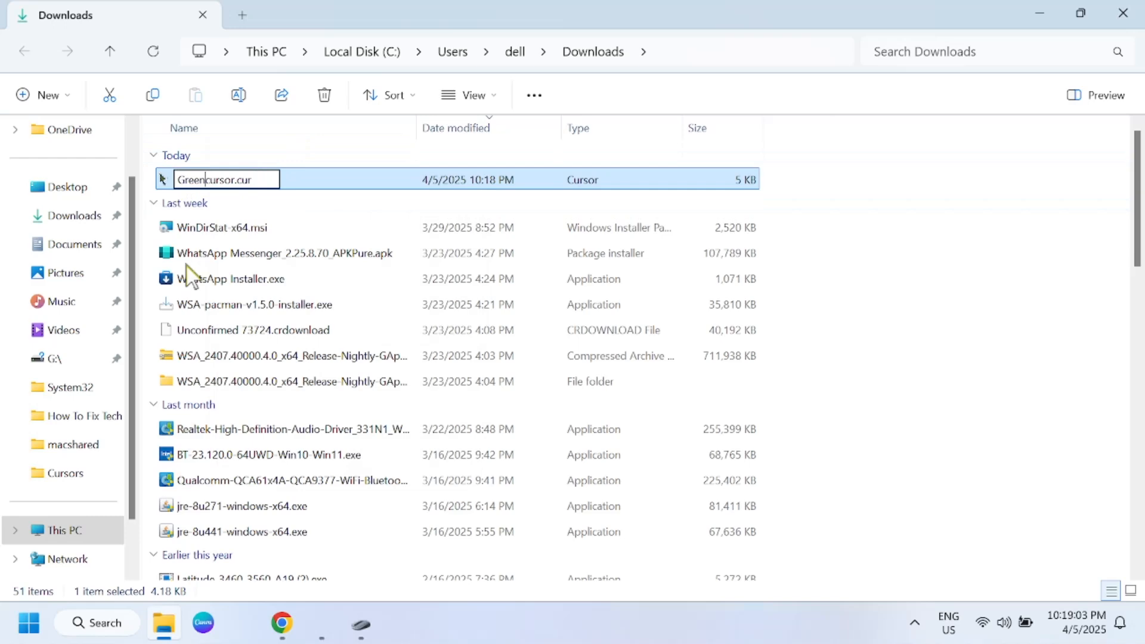
key(Return)
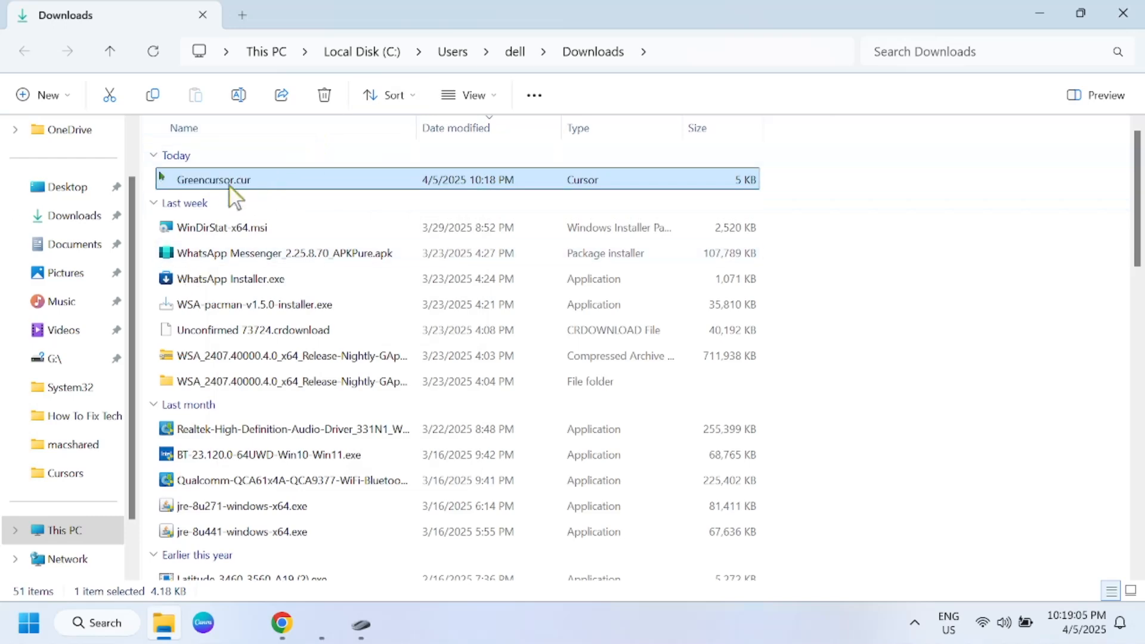
Step: Cut Greencursor.cur from Downloads and open the Windows\Cursors folder on Local Disk (C:)
right_click(230, 187)
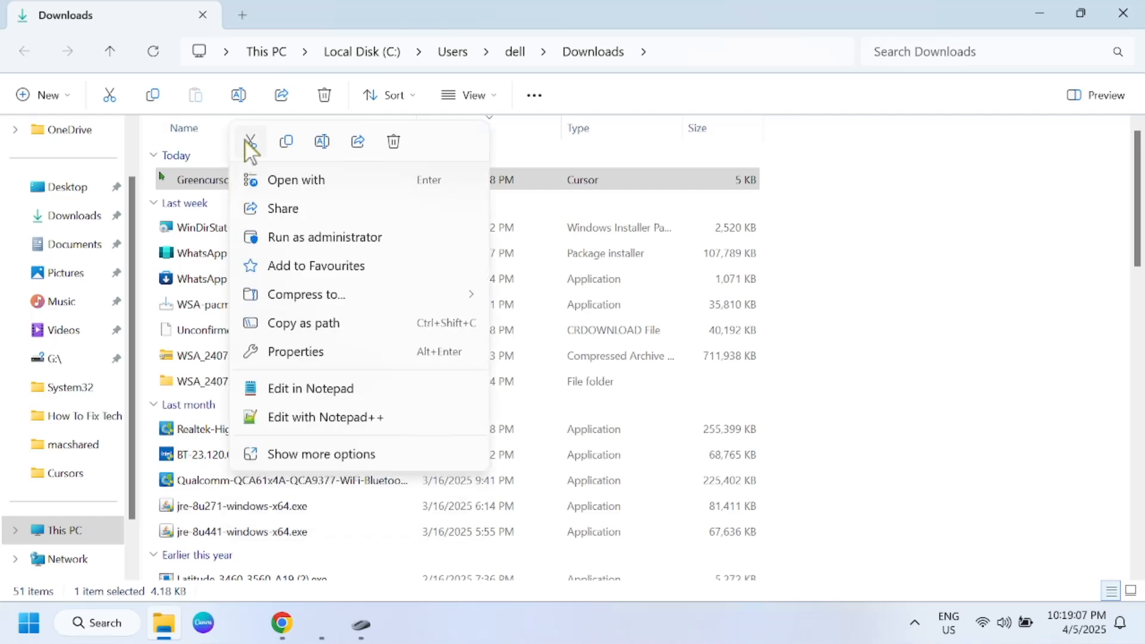
key(Escape)
click(67, 529)
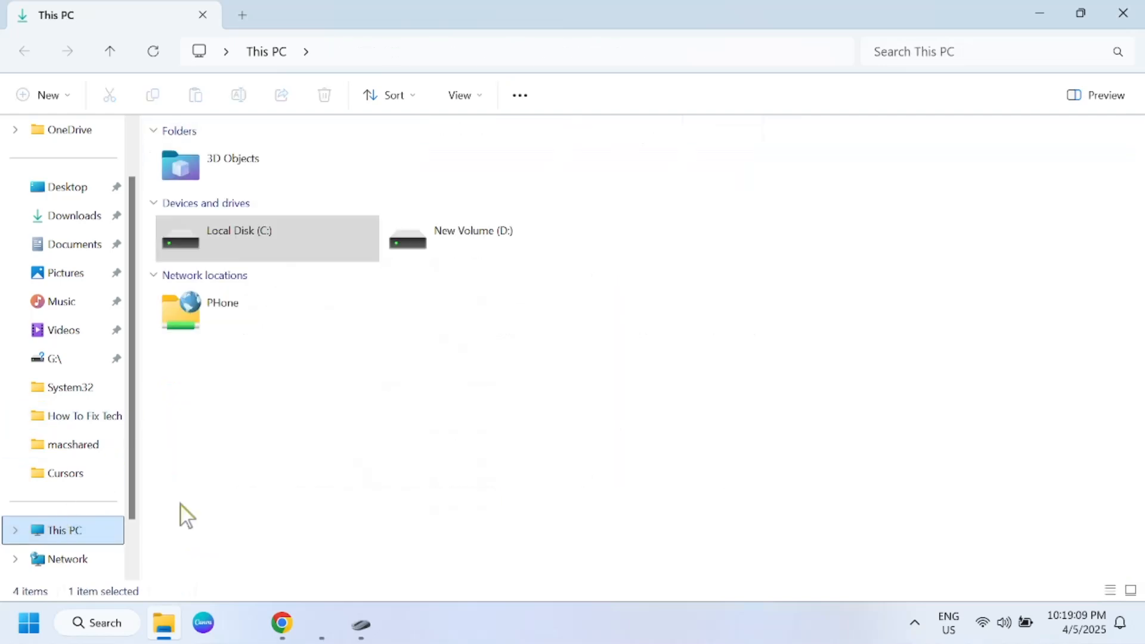
double_click(271, 253)
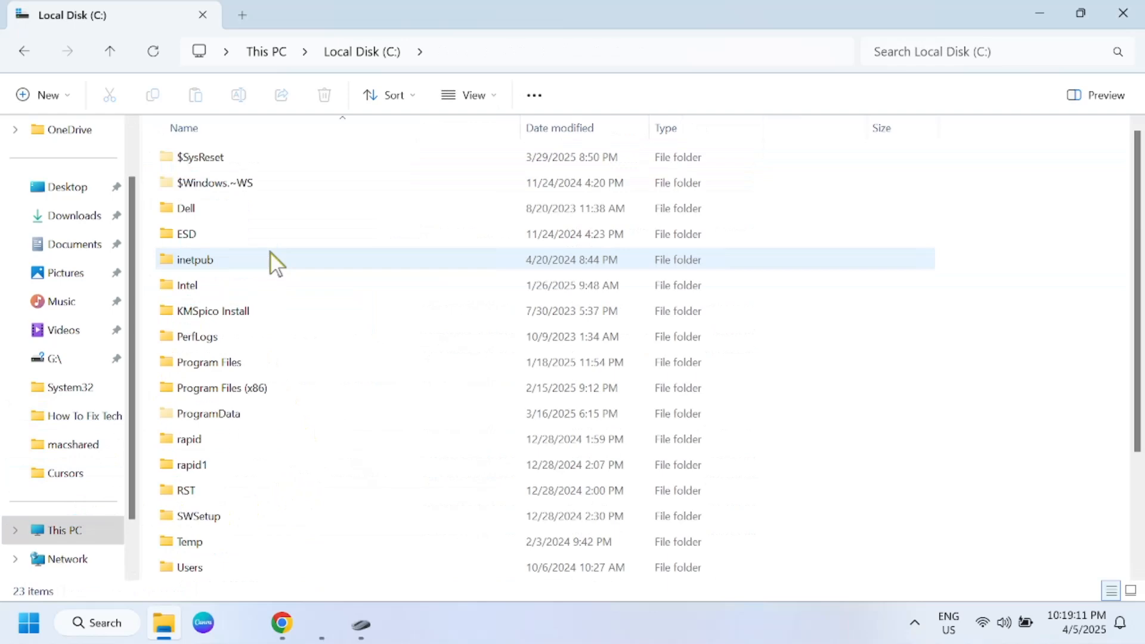
scroll(223, 525, down, 2)
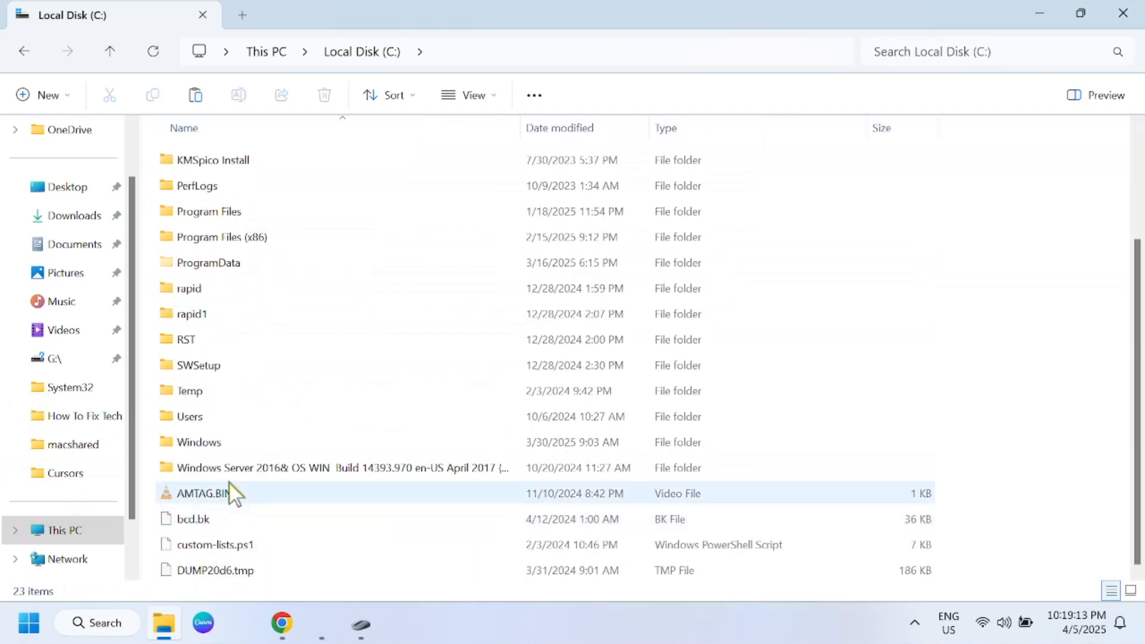
double_click(222, 444)
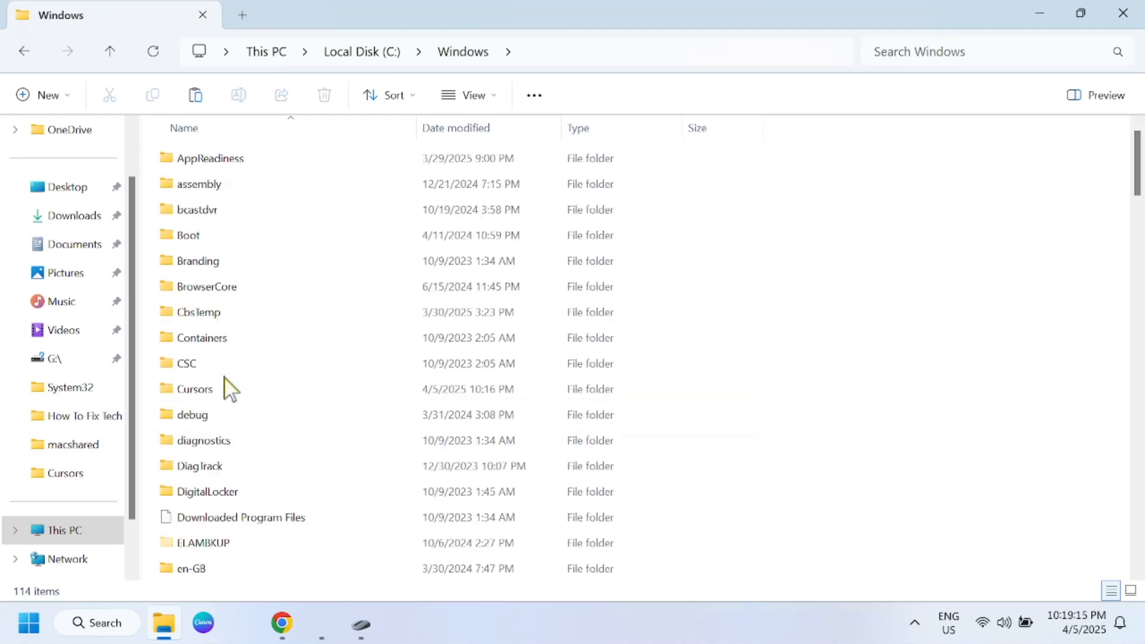
scroll(224, 376, down, 1)
click(215, 311)
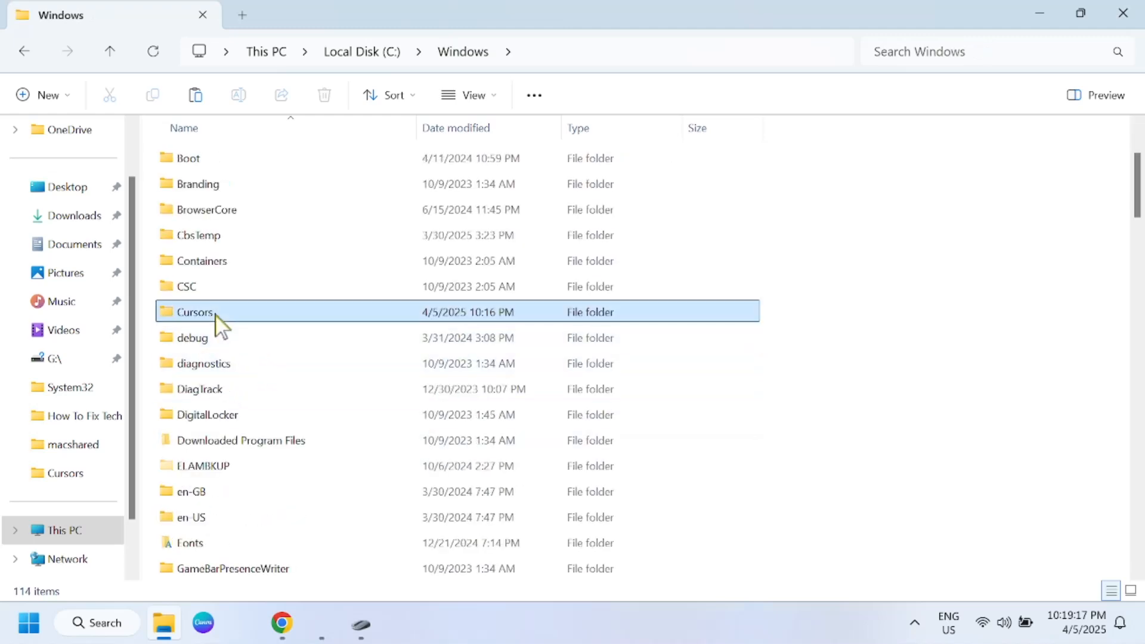
double_click(217, 316)
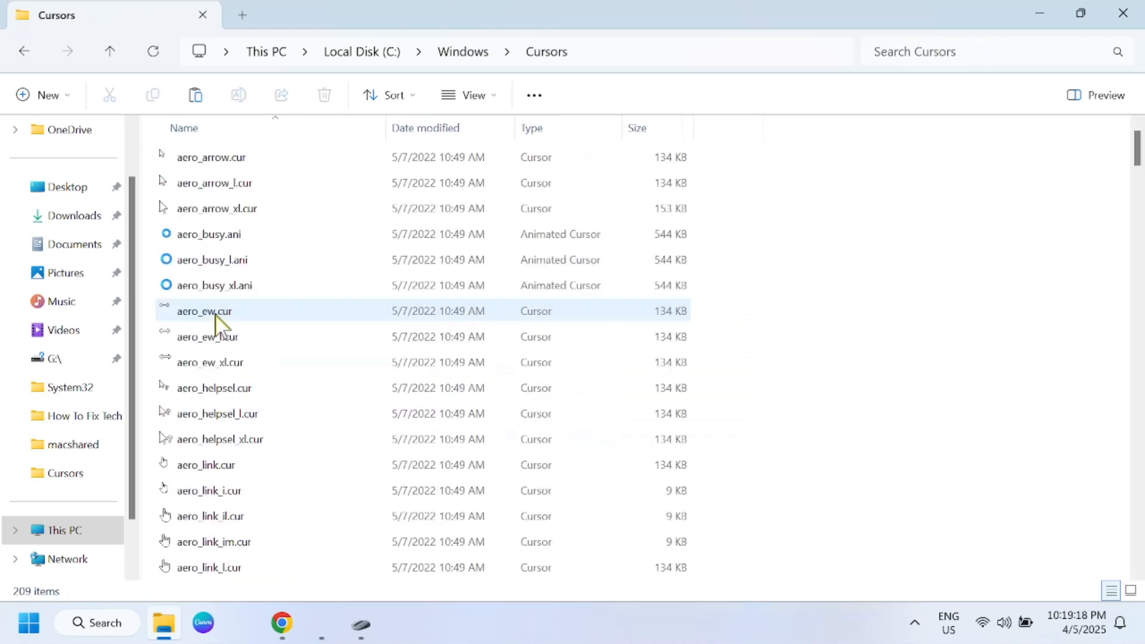
Step: Paste the cut cursor file into the Cursors folder, granting administrator permission for the move
right_click(773, 216)
click(803, 238)
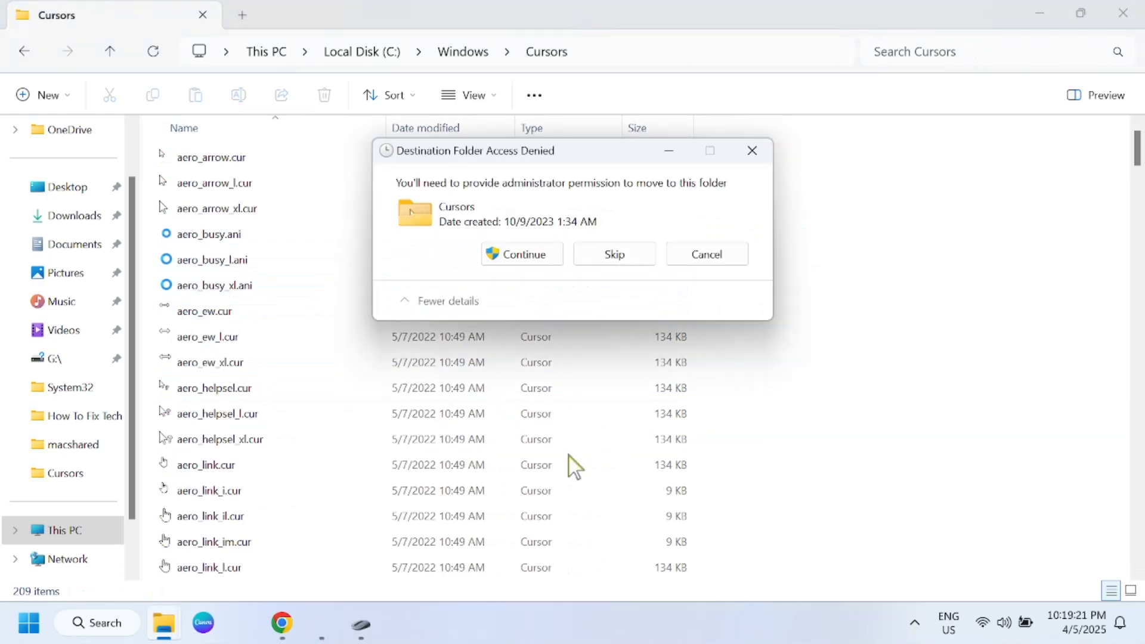
click(512, 255)
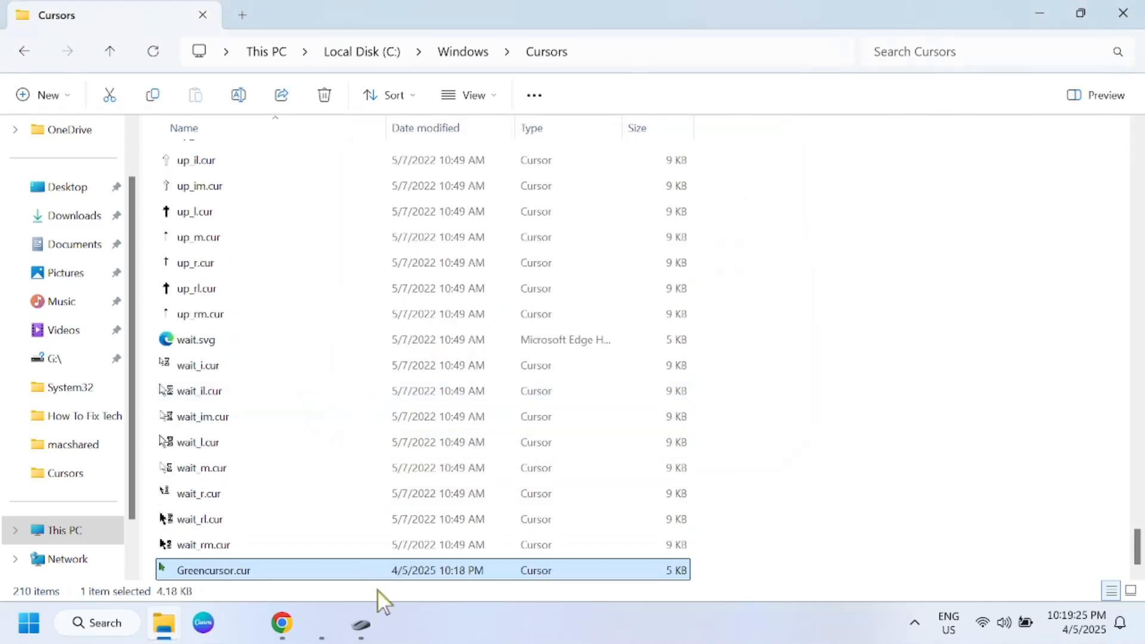
Step: Assign Greencursor.cur to the Normal Select pointer in Mouse Properties, apply it and close the dialog
click(360, 624)
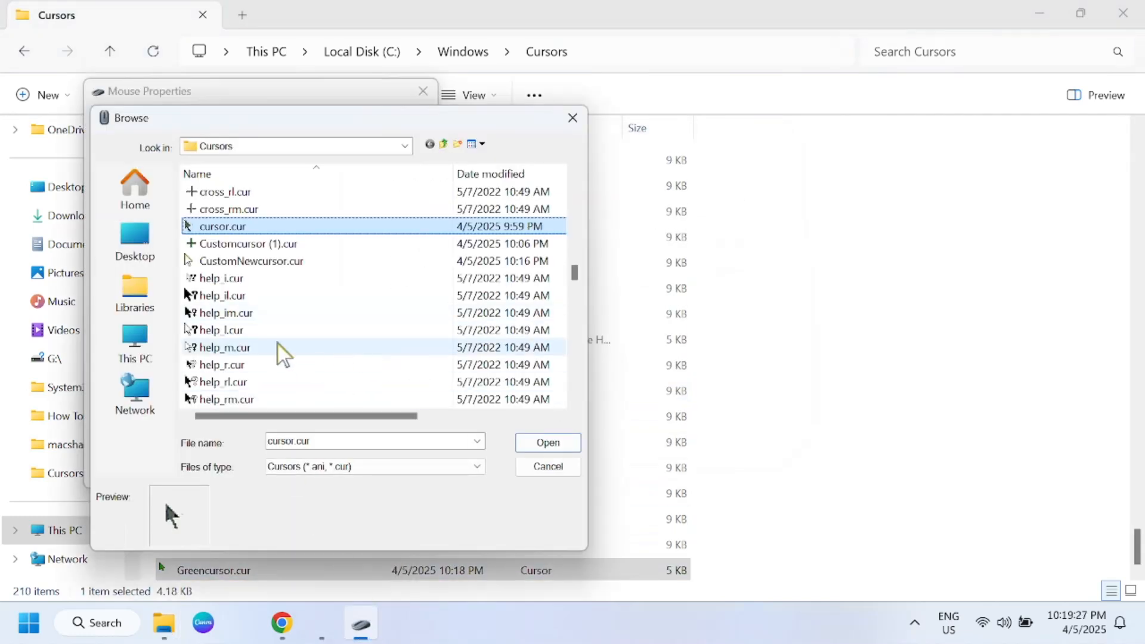
click(259, 330)
key(End)
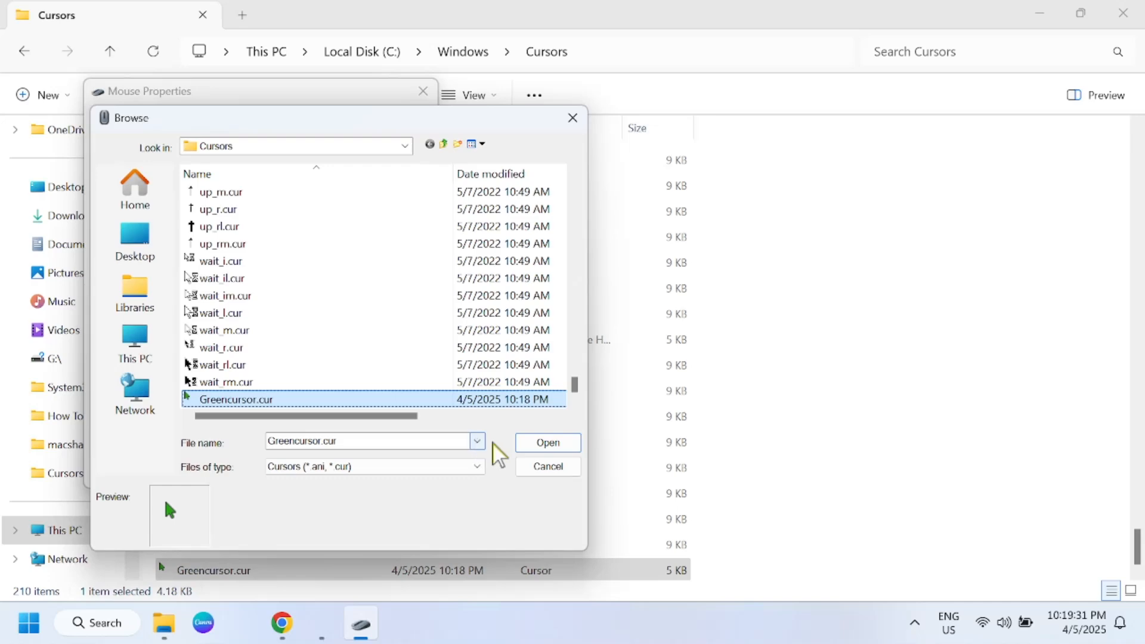
click(540, 442)
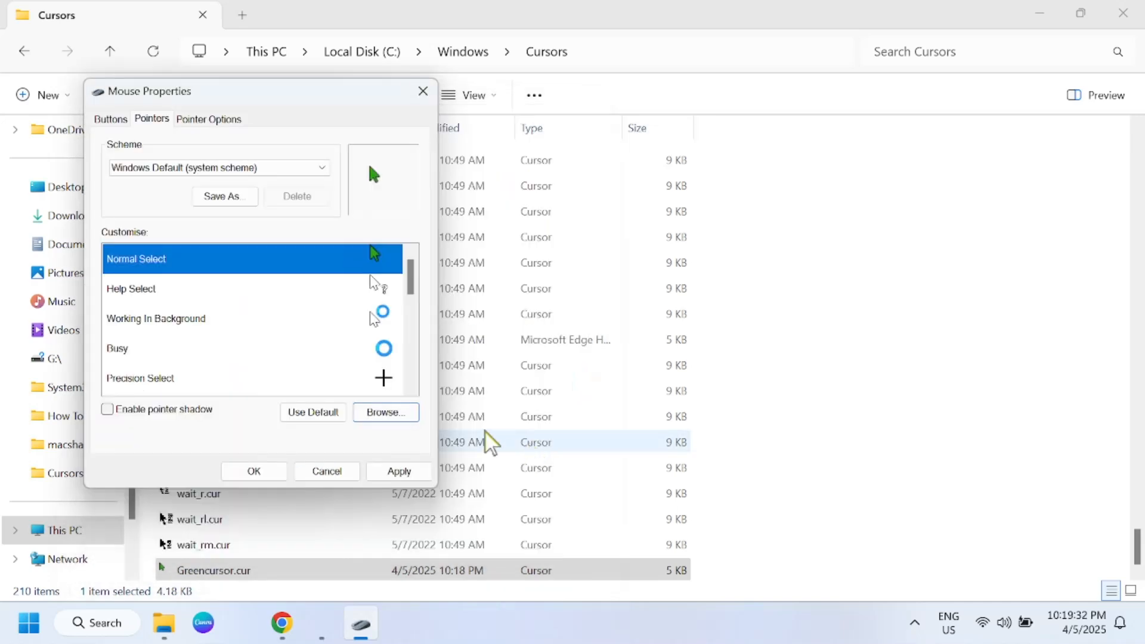
click(415, 470)
click(254, 471)
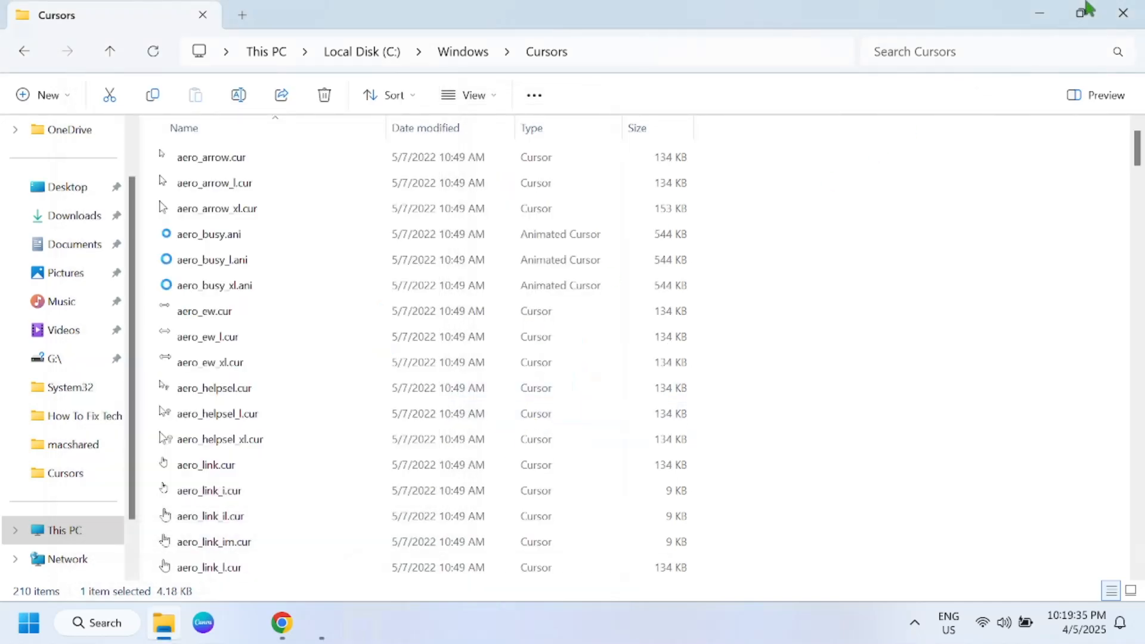
Step: Close File Explorer, minimize Chrome and clear the remaining window to show the desktop
click(1122, 13)
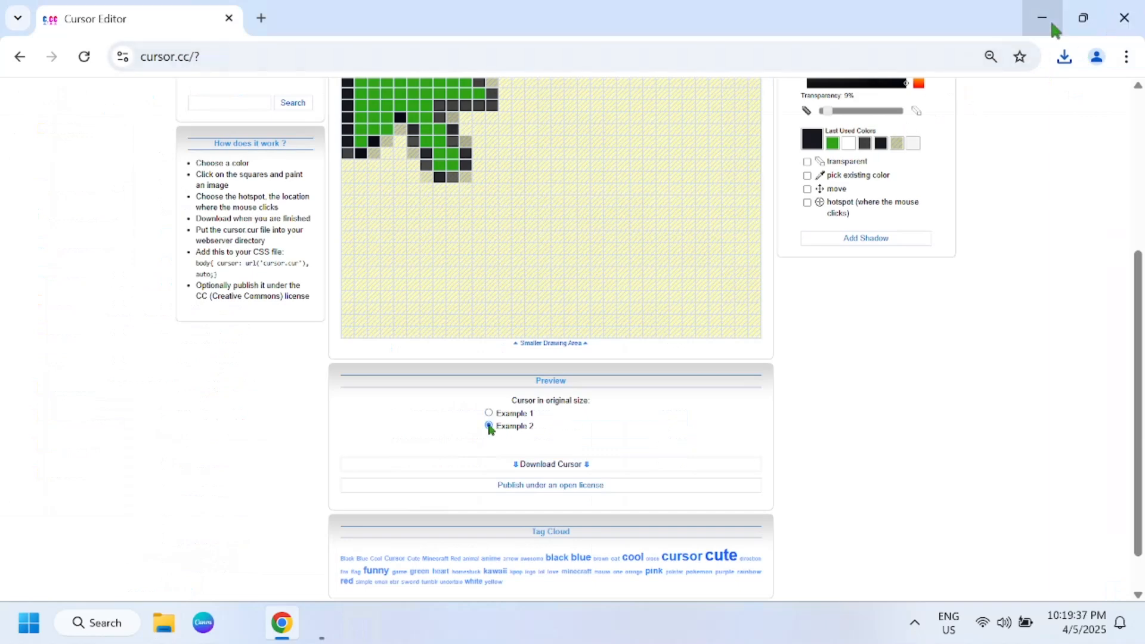
click(1046, 19)
click(1117, 21)
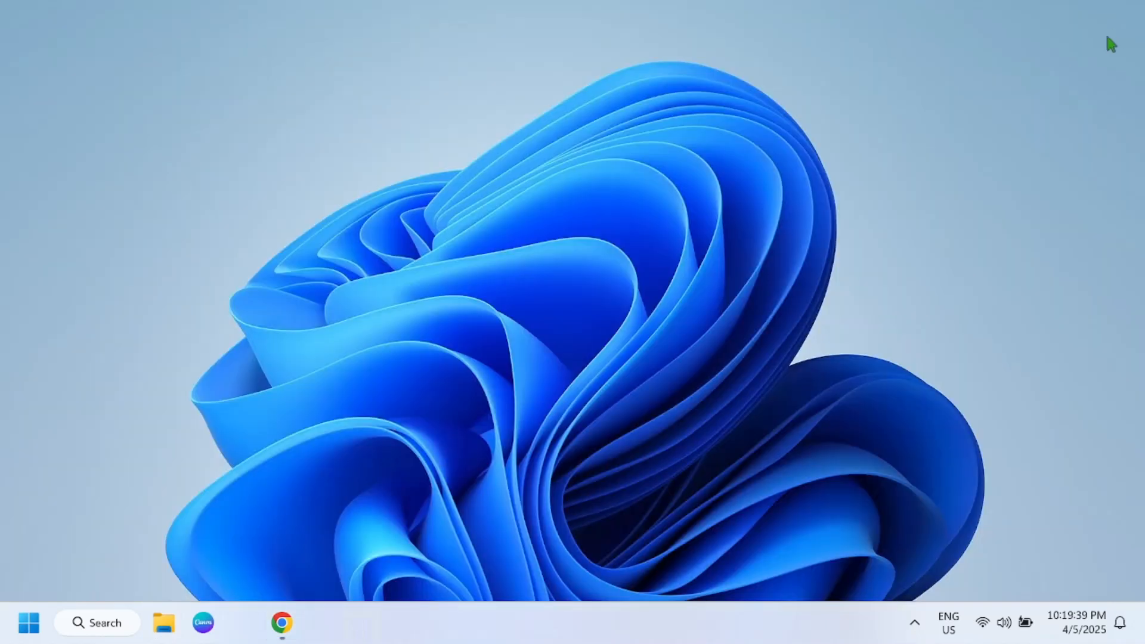